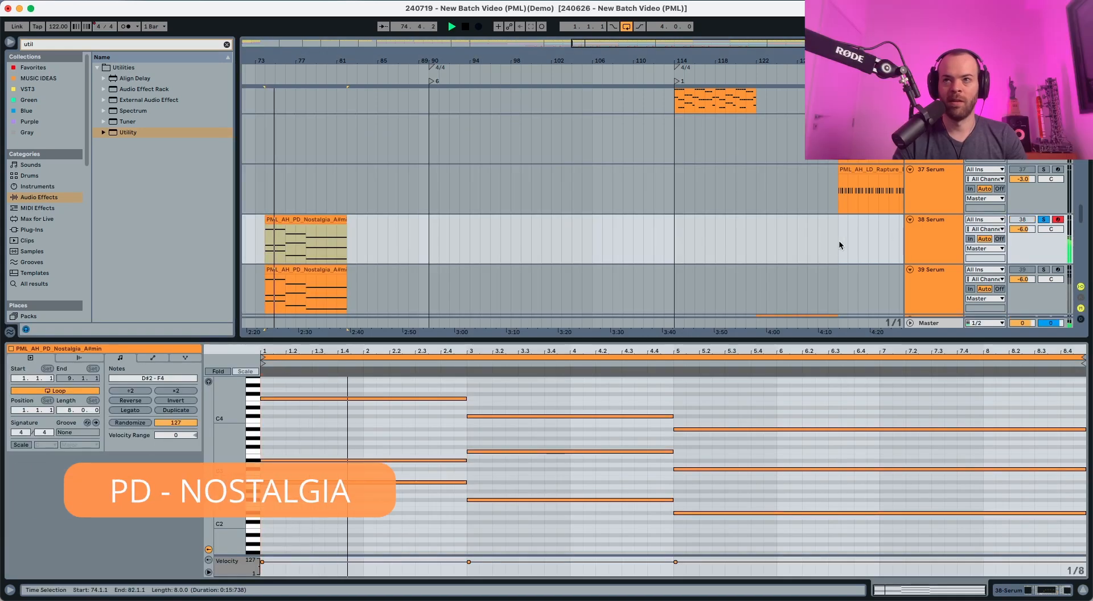
Play the PML_AH_PD_Nostalgia clip on track 38 and view its notes and the track's device chain
{"action": "left_click", "coordinate": [839, 245]}
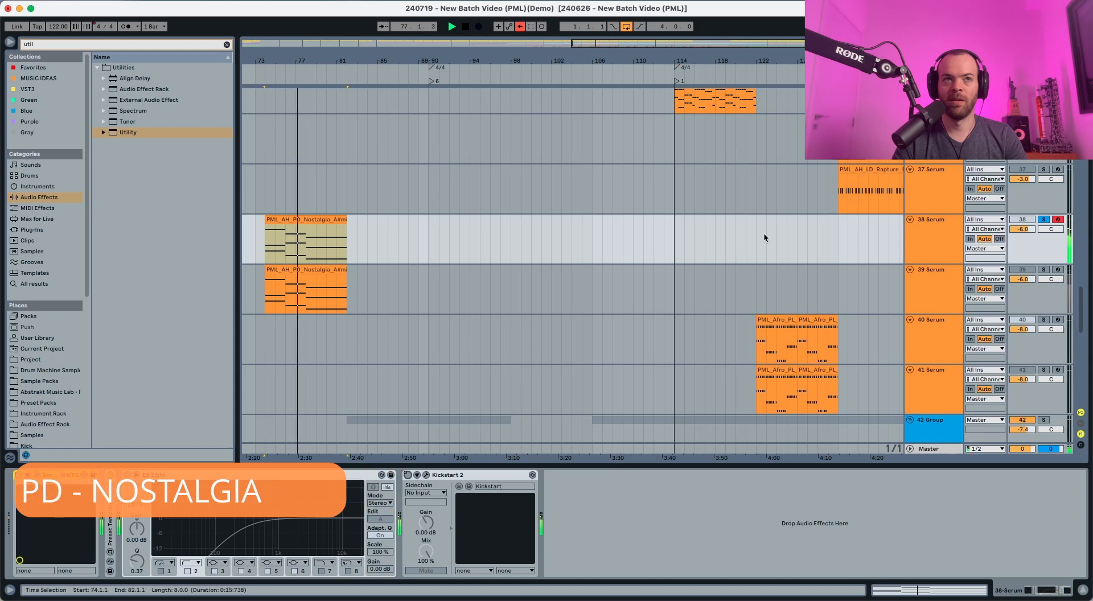
{"action": "left_click", "coordinate": [313, 228]}
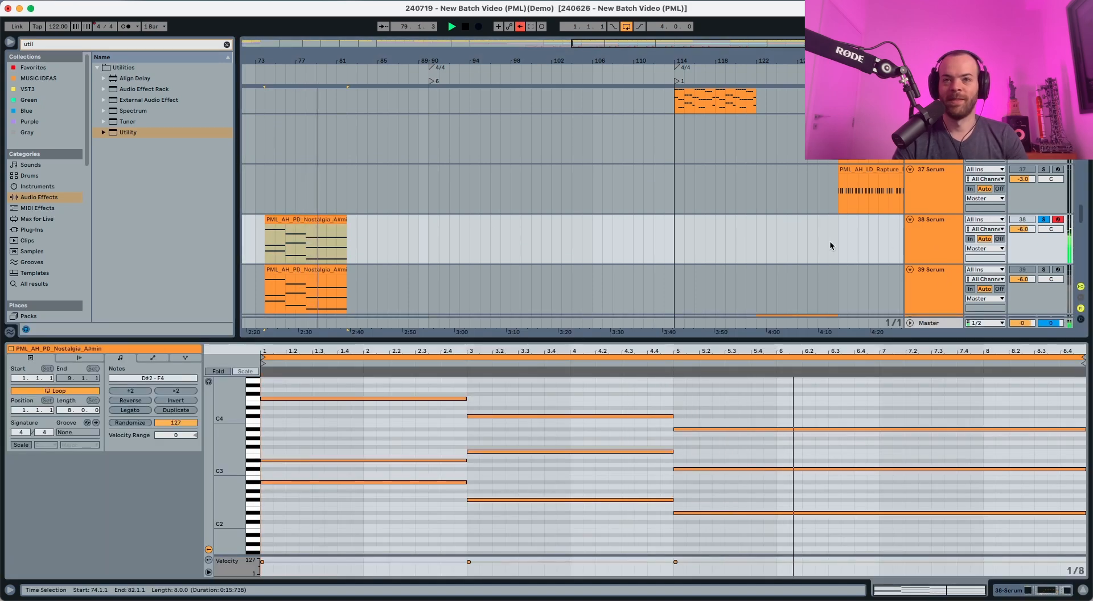
{"action": "left_click", "coordinate": [930, 244]}
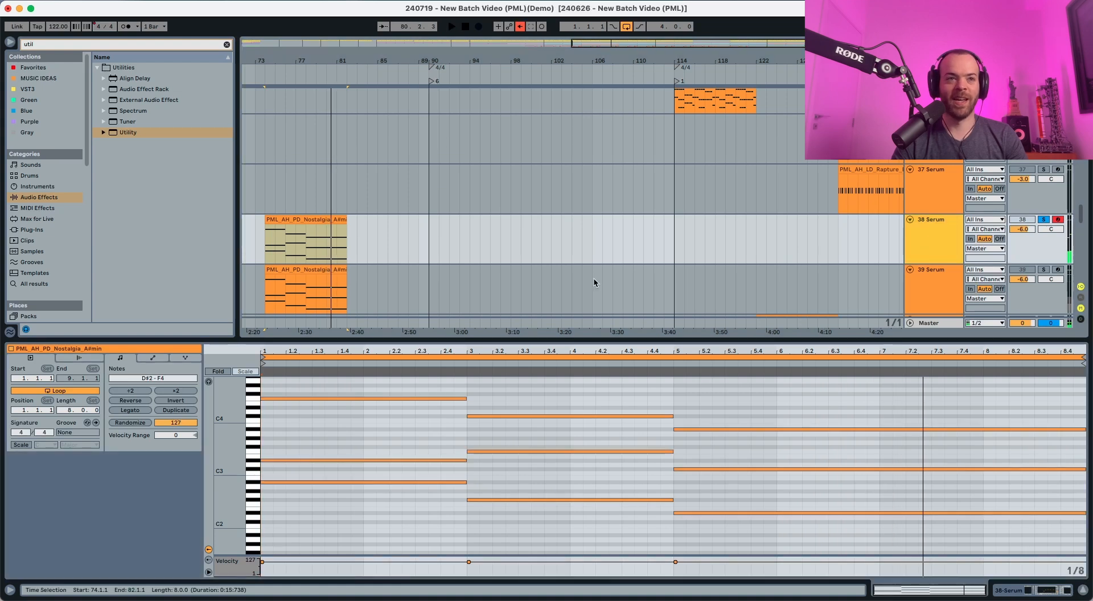
Enable EQ Eight and Kickstart 2 on track 38 and audition the processed pad
{"action": "double_click", "coordinate": [938, 239]}
{"action": "left_click", "coordinate": [127, 475]}
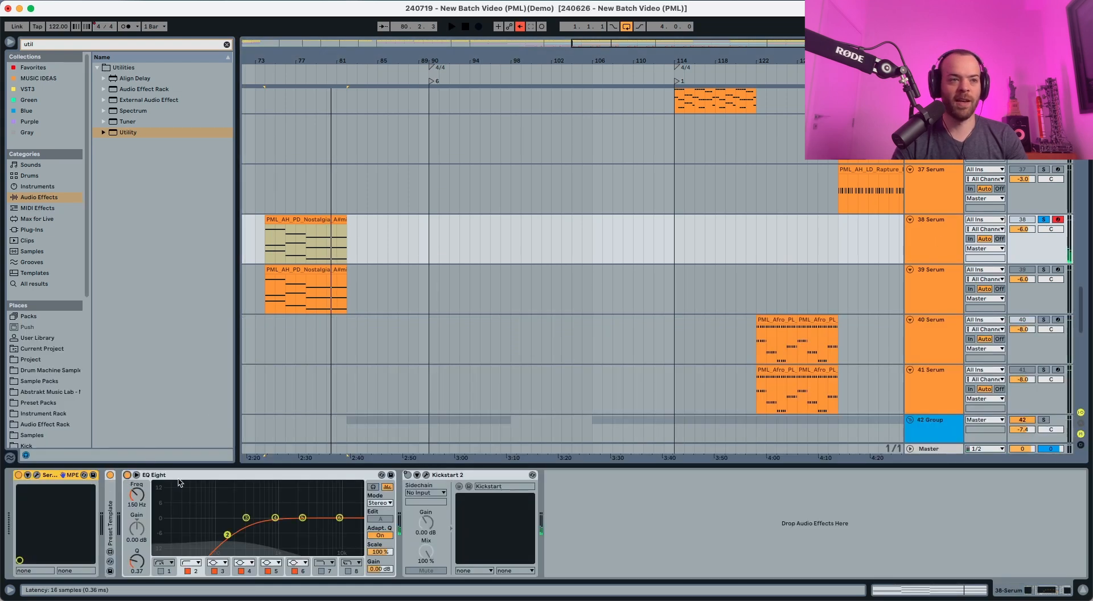
{"action": "left_click", "coordinate": [407, 474]}
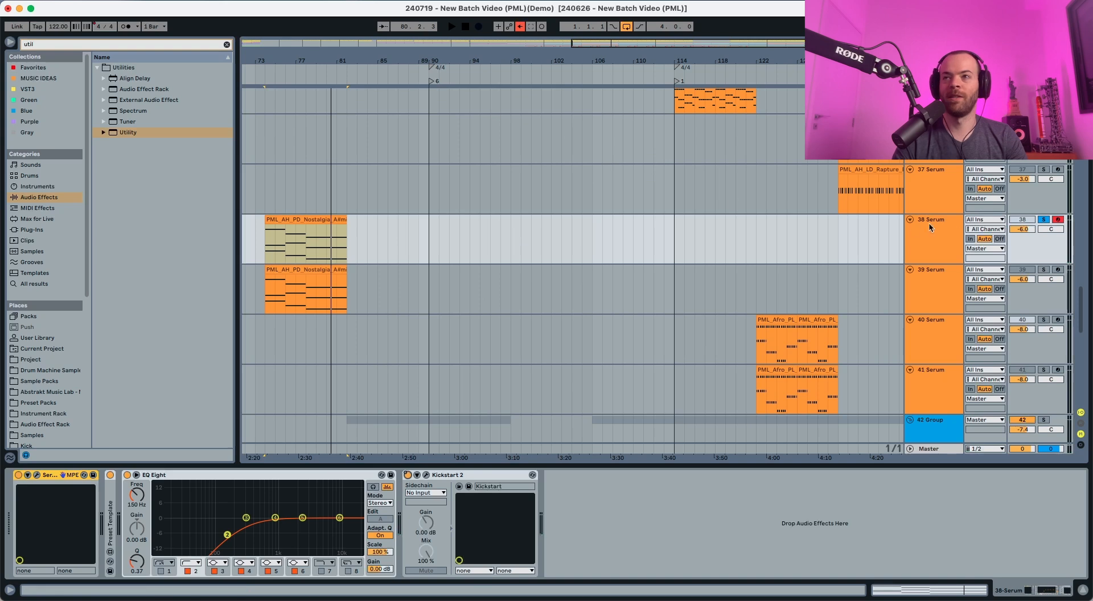
{"action": "key", "text": "space"}
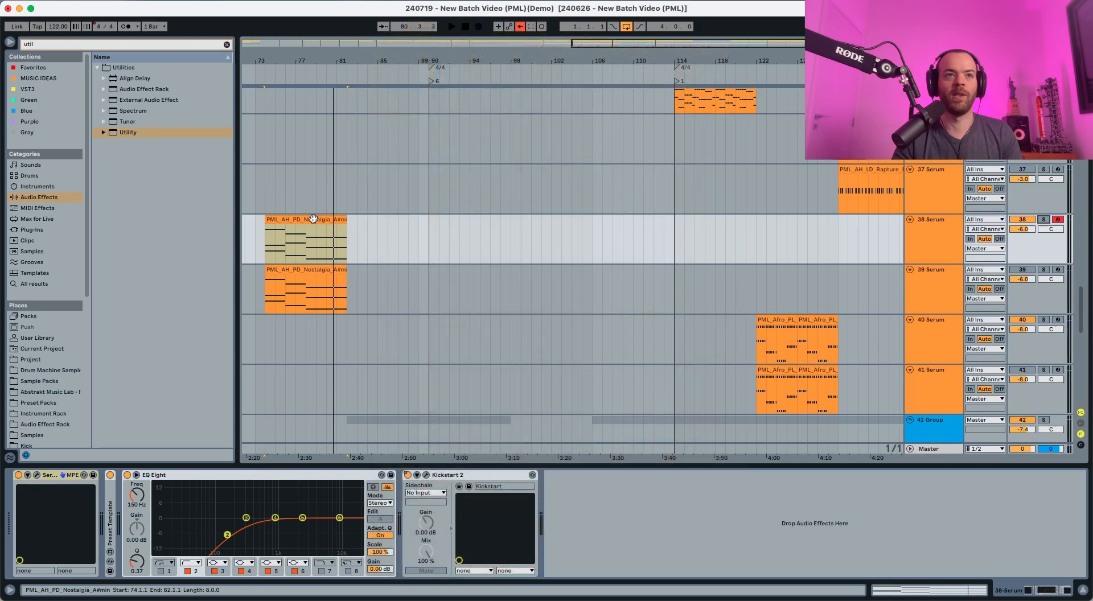
Solo Serum track 39 and bypass its EQ Eight and Kickstart 2 devices
{"action": "left_click", "coordinate": [313, 270]}
{"action": "left_click", "coordinate": [923, 291]}
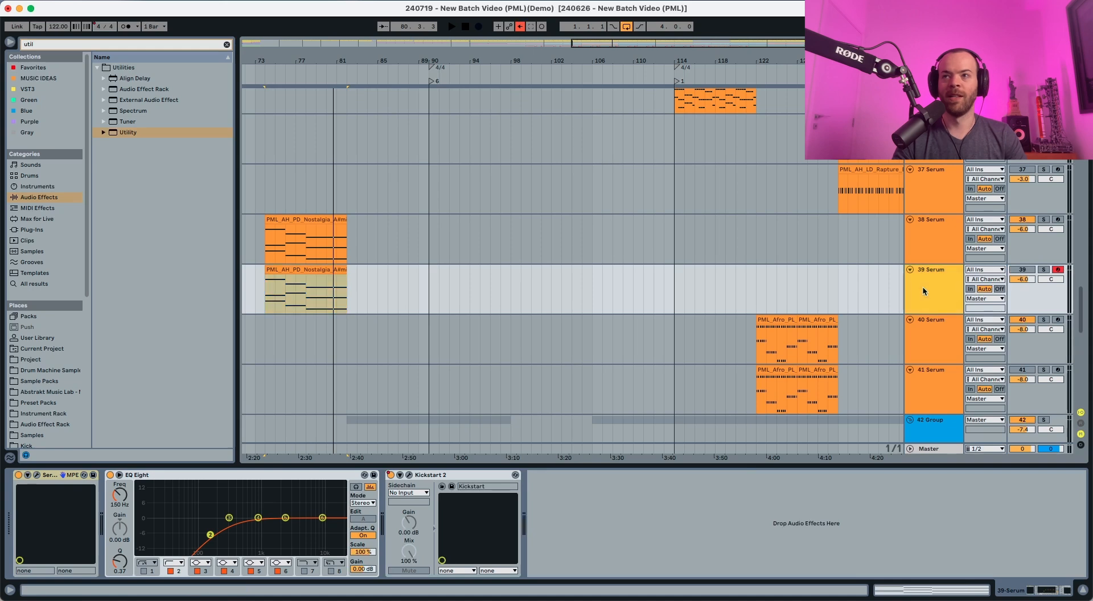
{"action": "key", "text": "s"}
{"action": "left_click", "coordinate": [110, 475]}
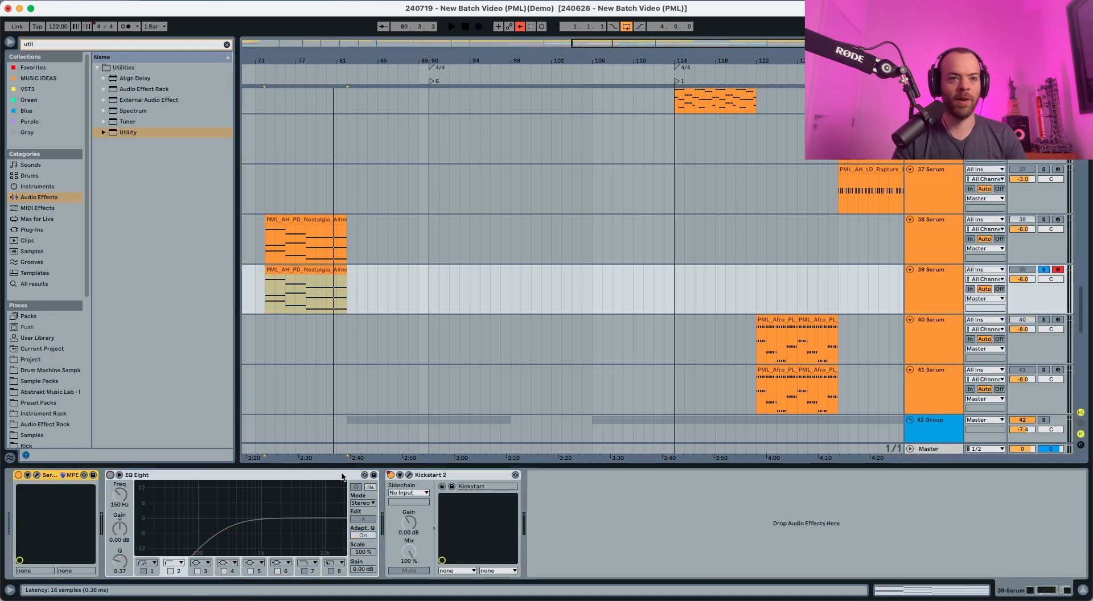
{"action": "right_click", "coordinate": [390, 477]}
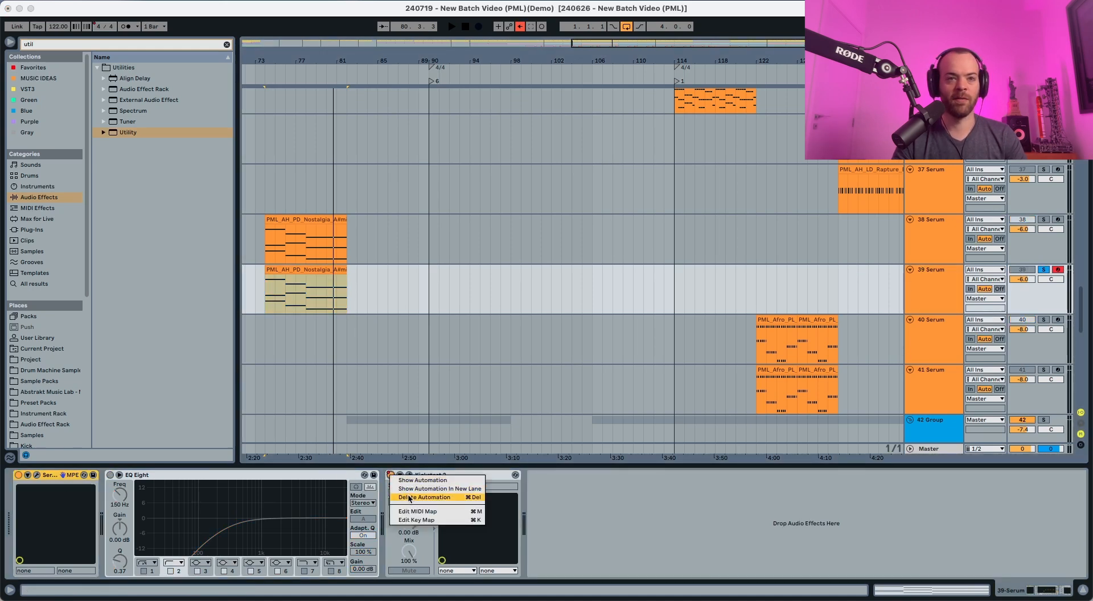
{"action": "left_click", "coordinate": [389, 476]}
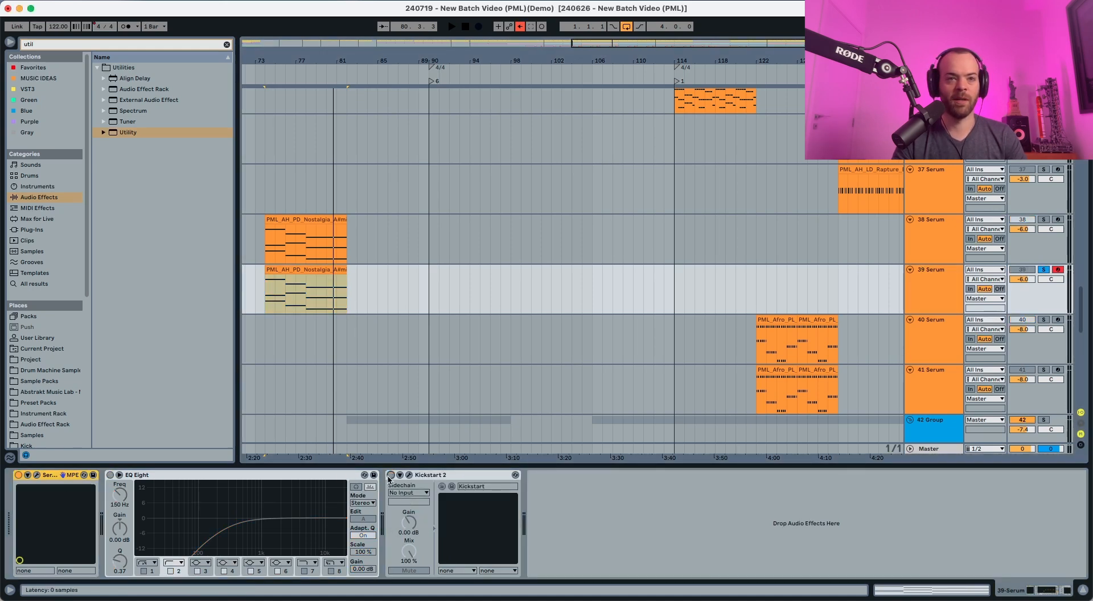
Open the Serum instrument on track 39 and audition its Init patch with the clip
{"action": "left_click", "coordinate": [37, 476]}
{"action": "key", "text": "space"}
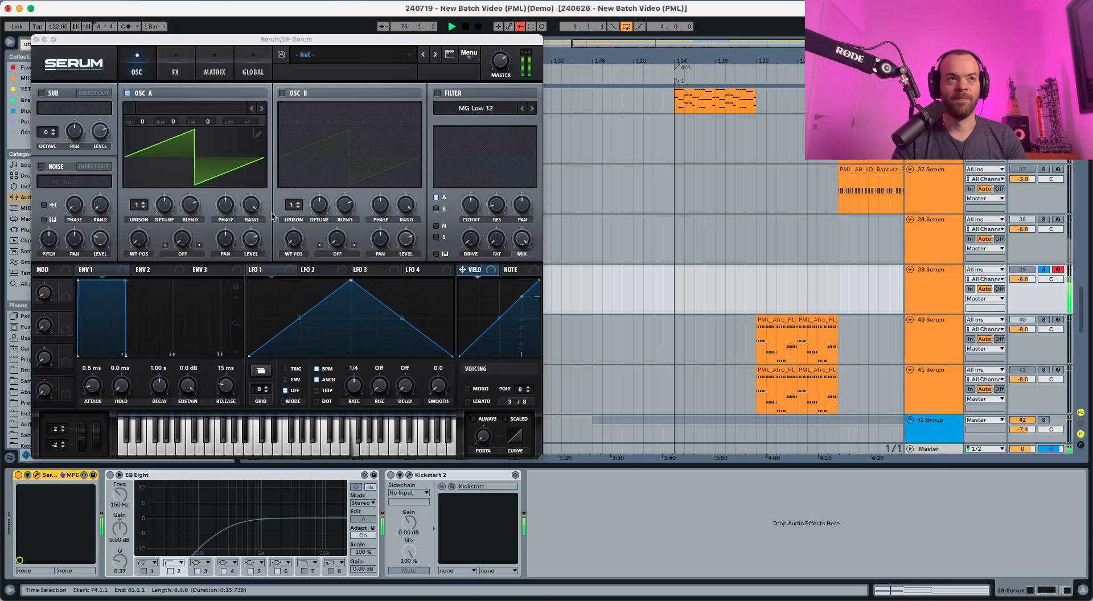
{"action": "key", "text": "space"}
Load the Analog wavetable Basic Shapes into oscillator A and audition it
{"action": "left_click", "coordinate": [164, 111]}
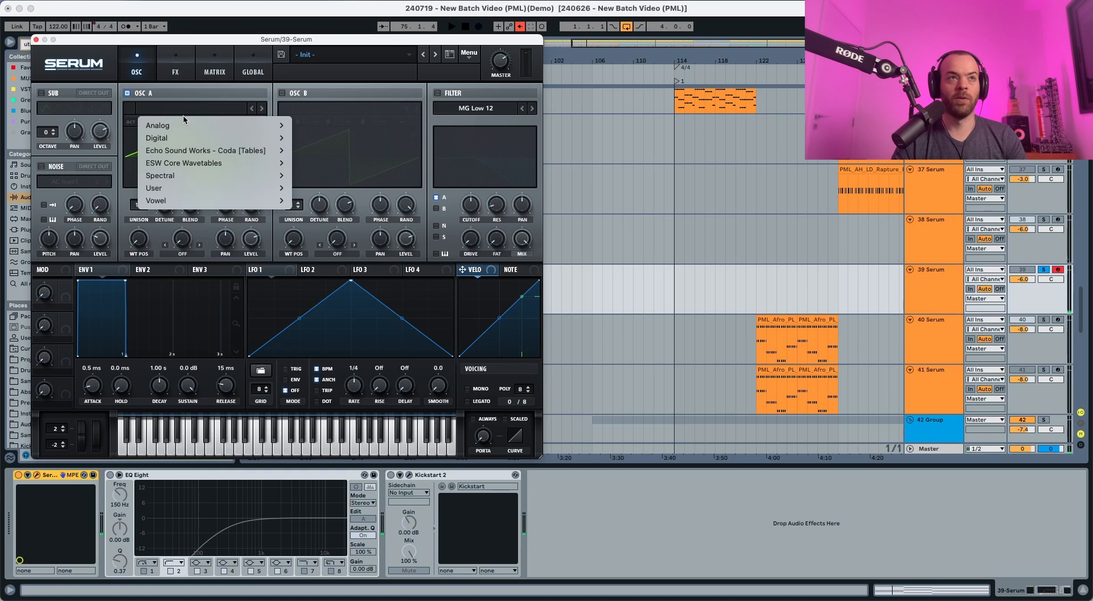
{"action": "mouse_move", "coordinate": [186, 125]}
{"action": "left_click", "coordinate": [314, 139]}
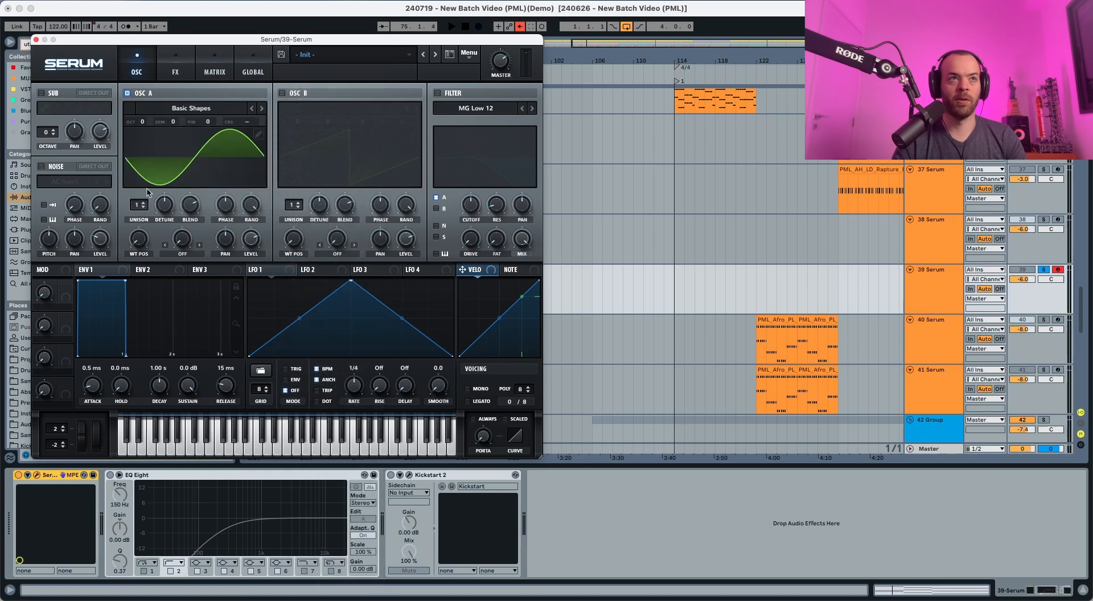
{"action": "key", "text": "space"}
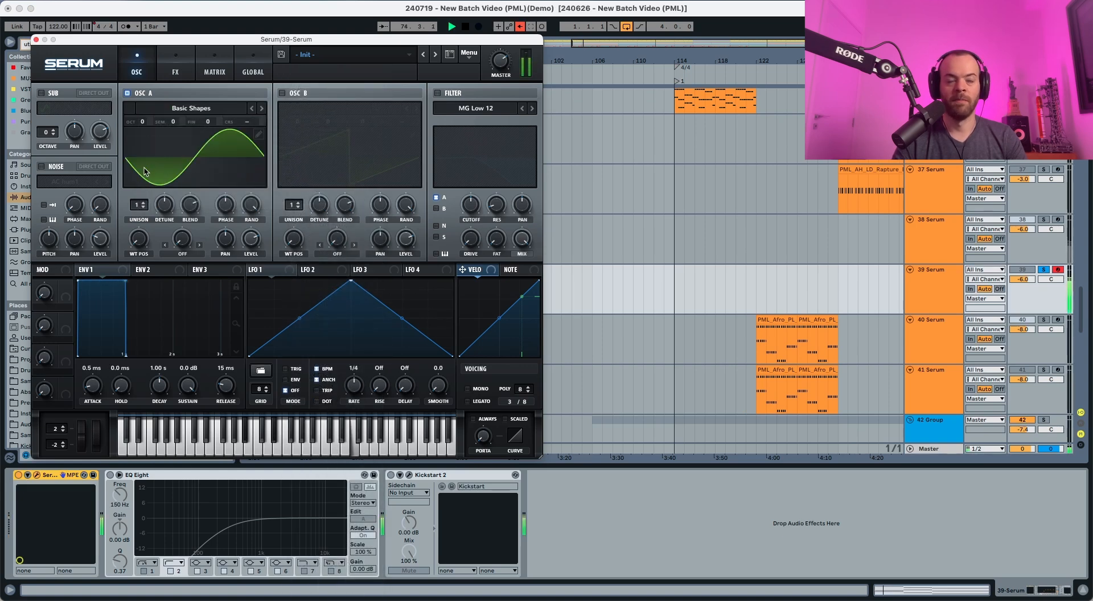
{"action": "key", "text": "space"}
Set oscillator A's unison to 9 voices and lower its detune while playing the clip
{"action": "left_click_drag", "start_coordinate": [139, 204], "coordinate": [145, 145]}
{"action": "key", "text": "space"}
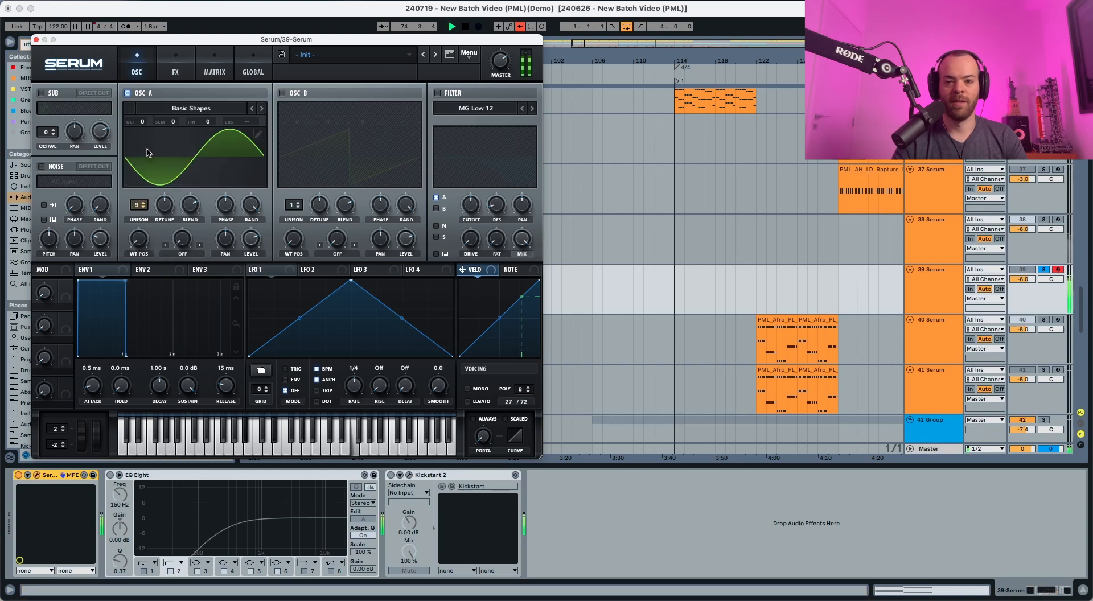
{"action": "left_click_drag", "start_coordinate": [164, 201], "coordinate": [164, 218]}
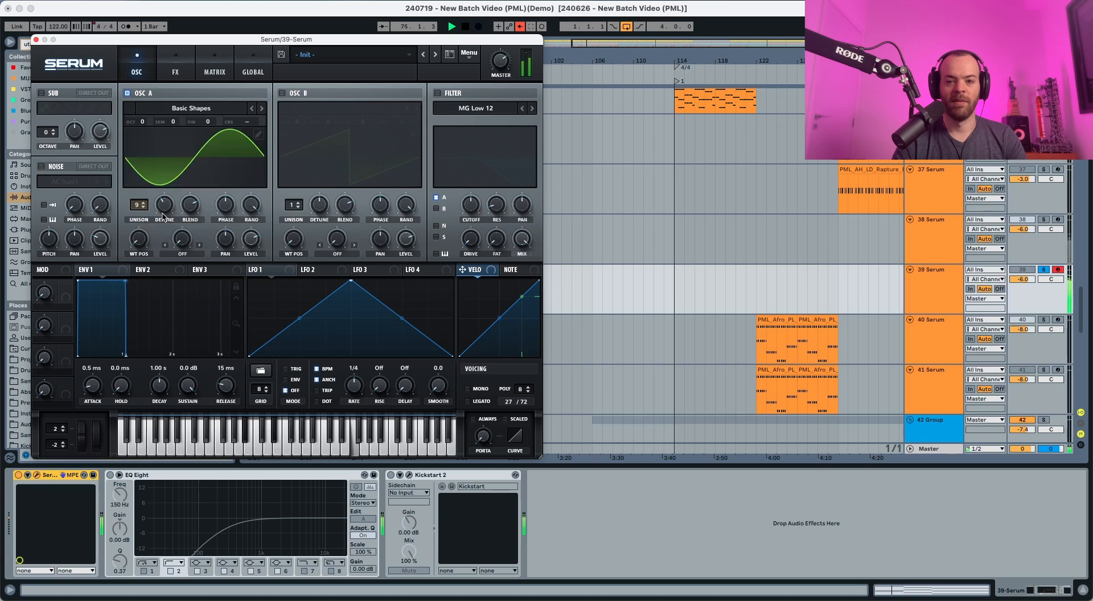
{"action": "key", "text": "space"}
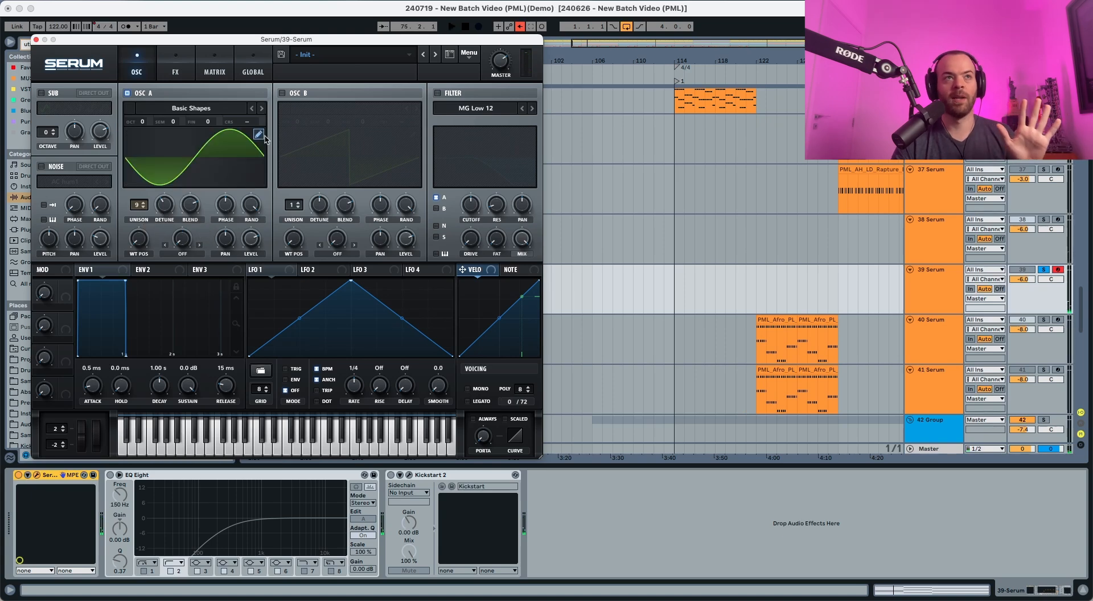
Enable oscillator B with the Analog wavetable Basic_Wrd and set its octave to -1
{"action": "left_click", "coordinate": [282, 93]}
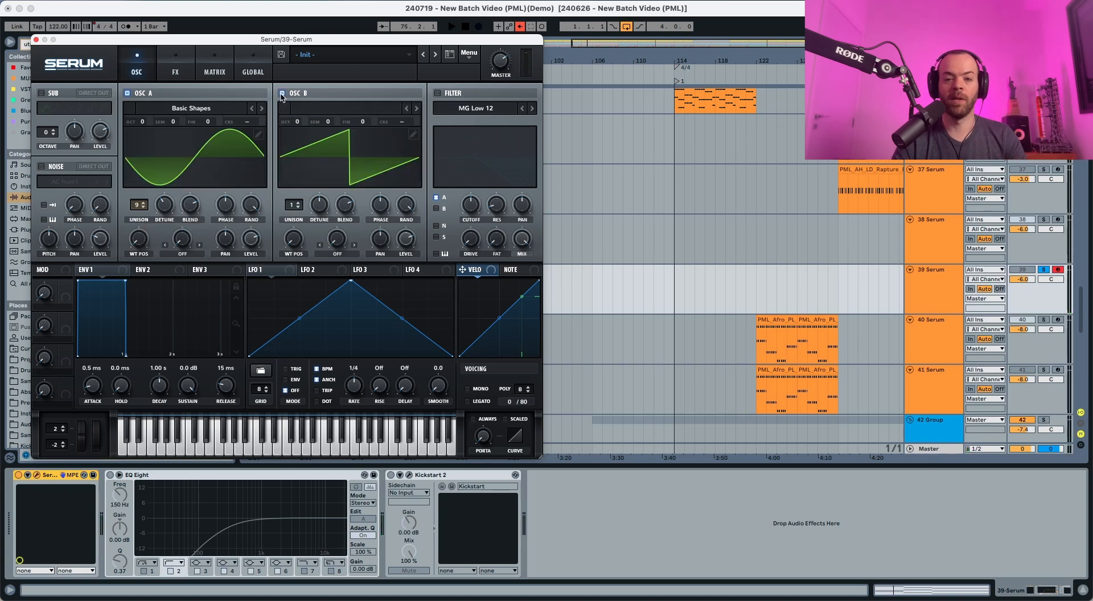
{"action": "left_click", "coordinate": [322, 111]}
{"action": "mouse_move", "coordinate": [399, 125]}
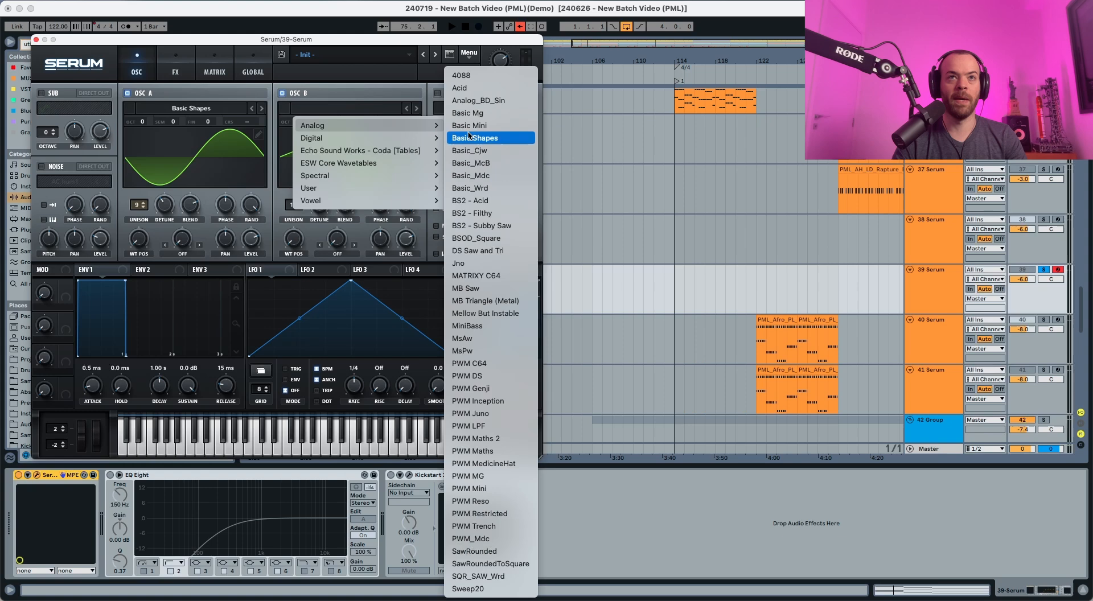
{"action": "left_click", "coordinate": [490, 189]}
{"action": "key", "text": "space"}
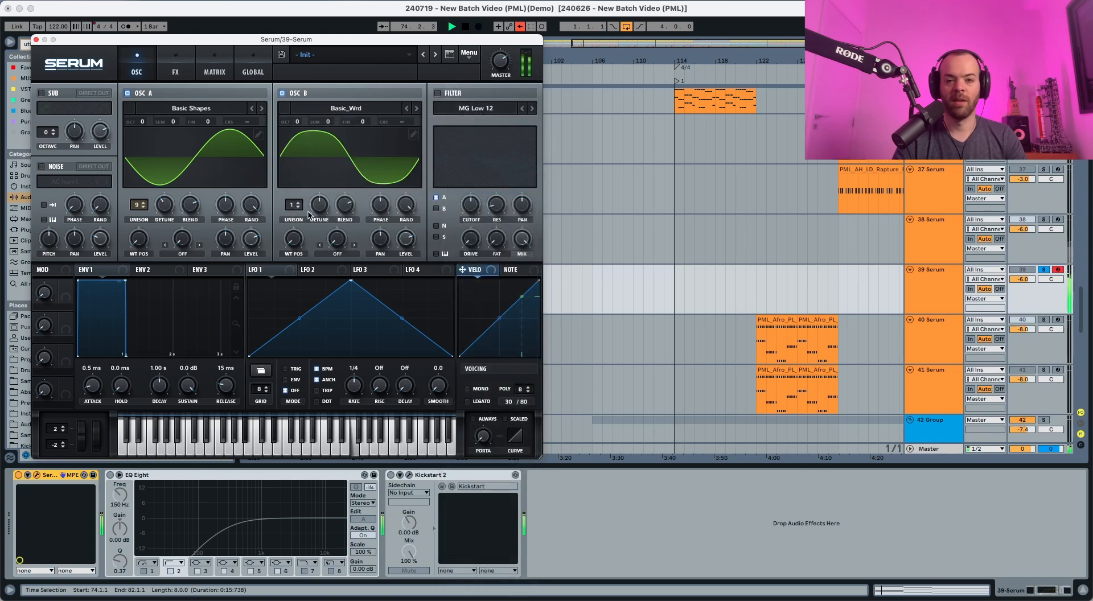
{"action": "key", "text": "space"}
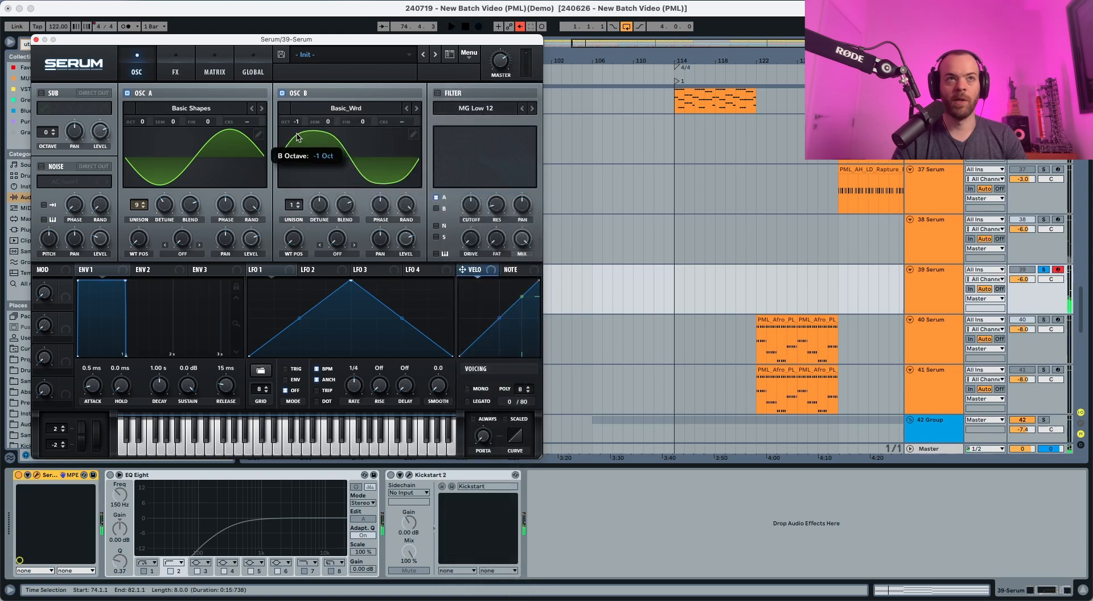
Set oscillator B's unison to 12 voices, adjust its detune, and move its wavetable position to 153
{"action": "key", "text": "space"}
{"action": "left_click_drag", "start_coordinate": [300, 199], "coordinate": [308, 112]}
{"action": "left_click_drag", "start_coordinate": [323, 210], "coordinate": [306, 179]}
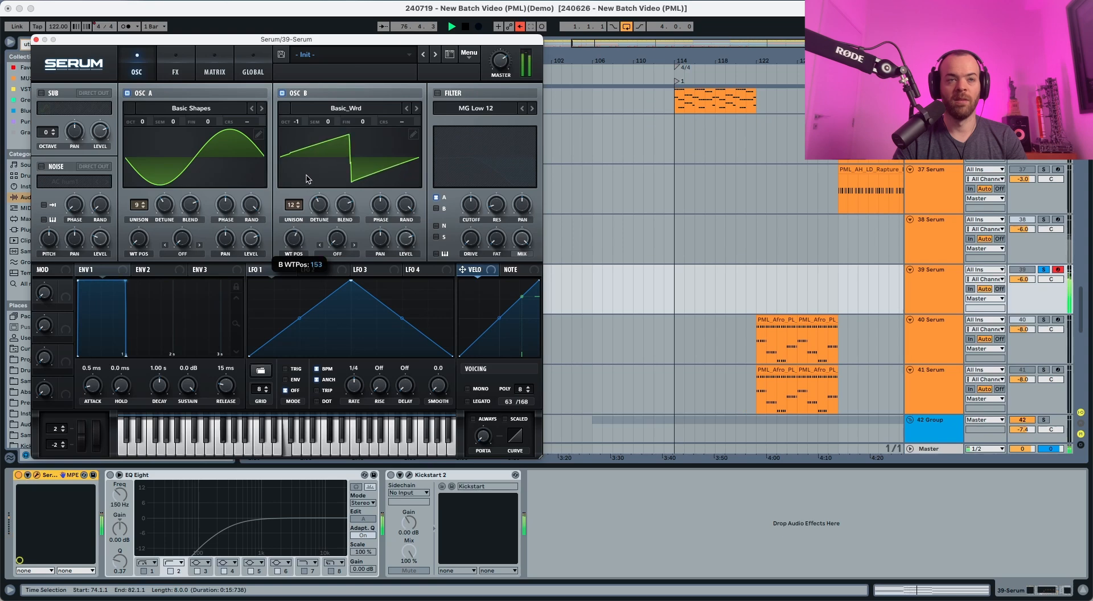
{"action": "key", "text": "space"}
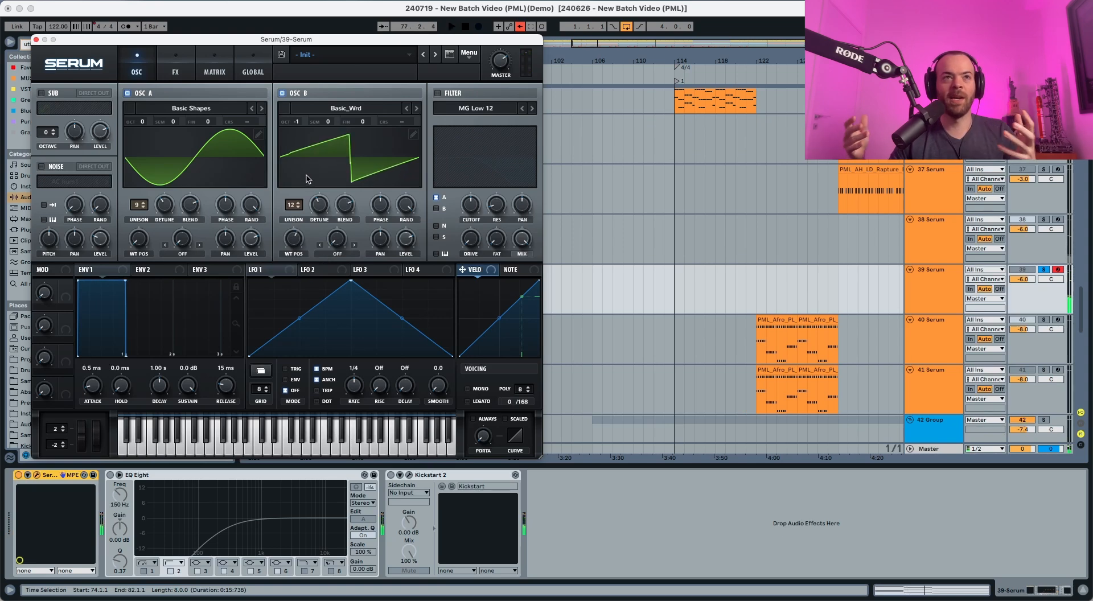
{"action": "key", "text": "space"}
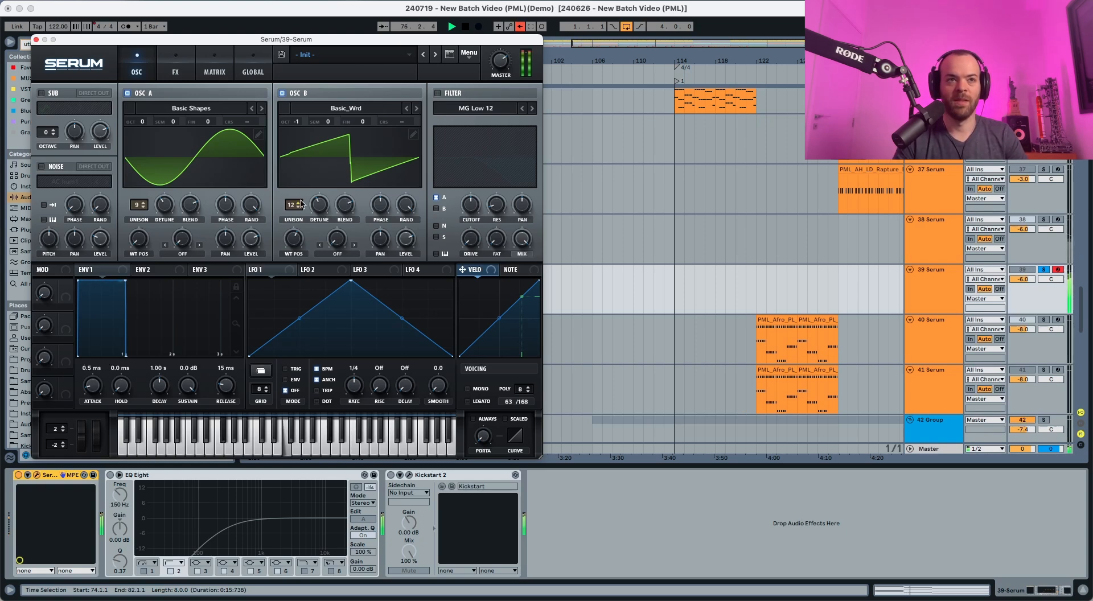
{"action": "key", "text": "space"}
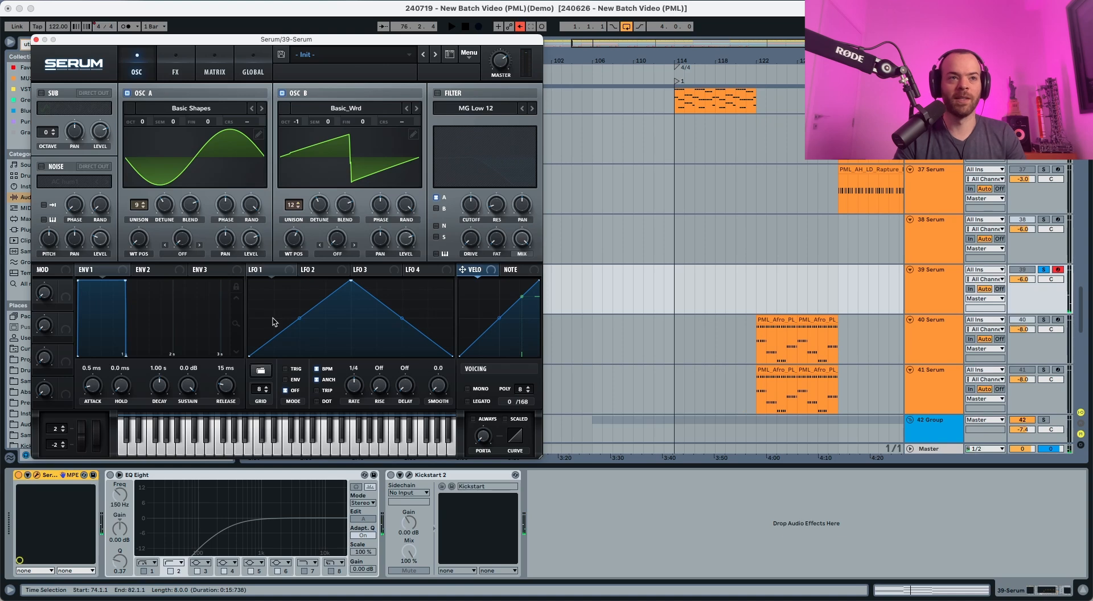
Reshape LFO 1 into a shallow U curve with both ends at maximum and the midpoint at about half height
{"action": "left_click", "coordinate": [271, 274]}
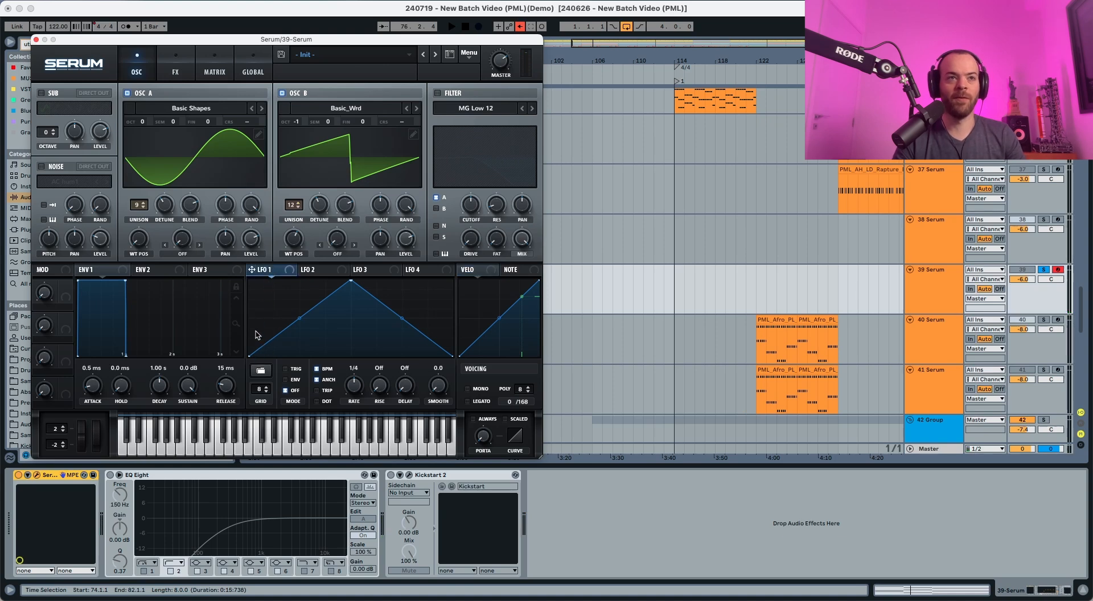
{"action": "left_click_drag", "start_coordinate": [249, 358], "coordinate": [248, 279]}
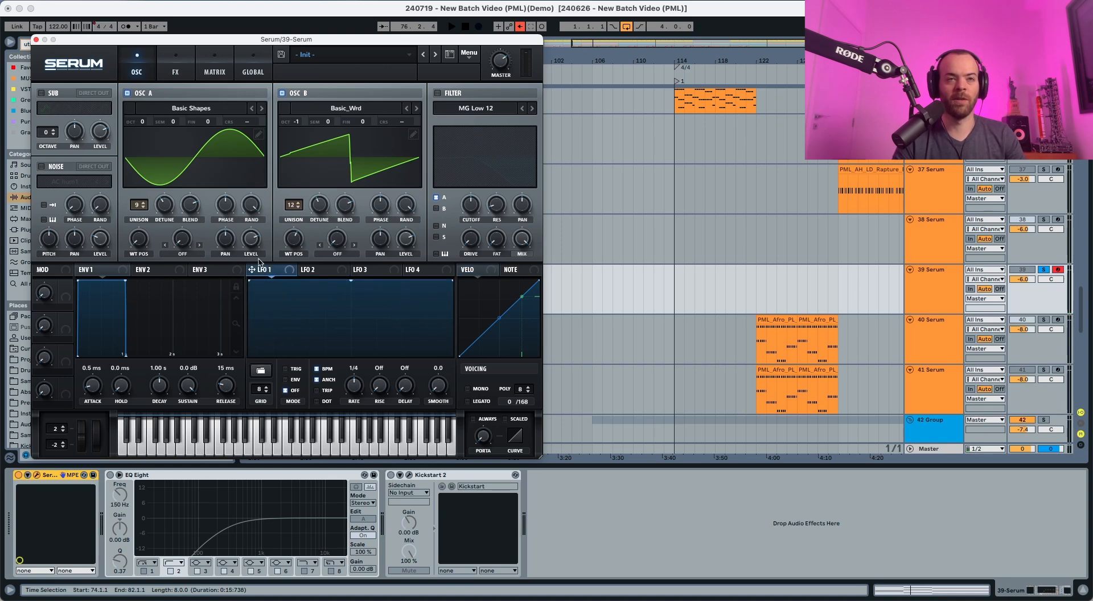
{"action": "left_click_drag", "start_coordinate": [348, 283], "coordinate": [349, 313]}
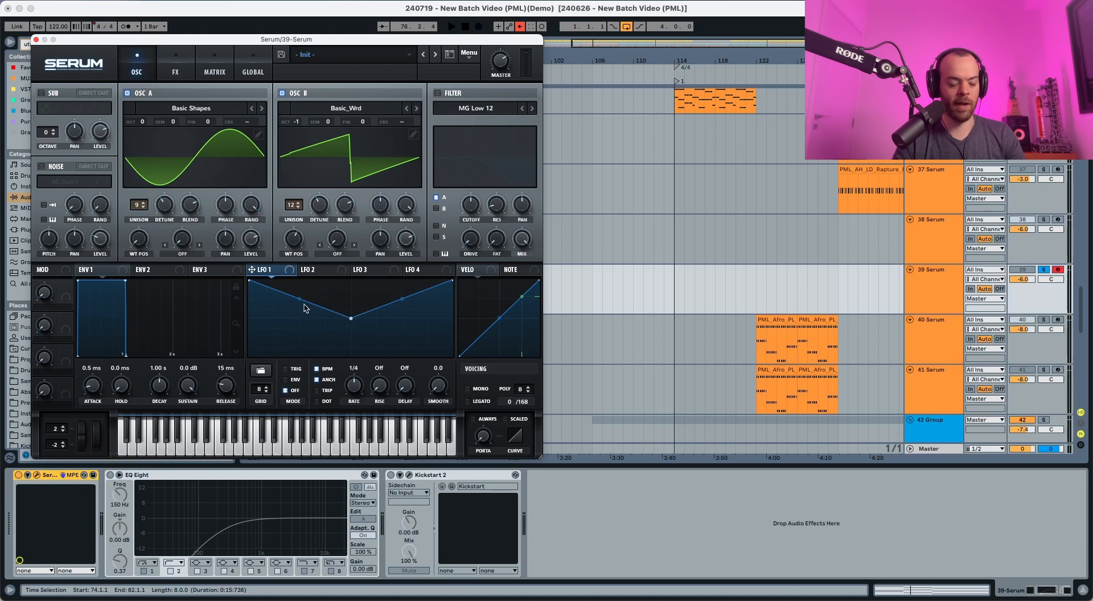
{"action": "left_click_drag", "start_coordinate": [300, 301], "coordinate": [301, 311]}
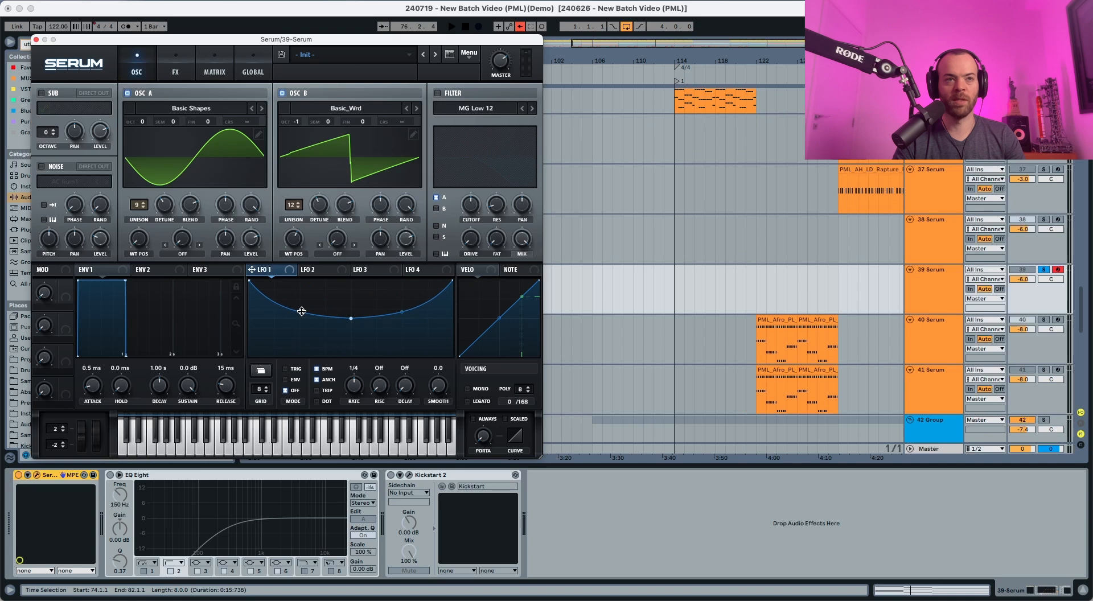
{"action": "key", "text": "space"}
{"action": "key", "text": "space"}
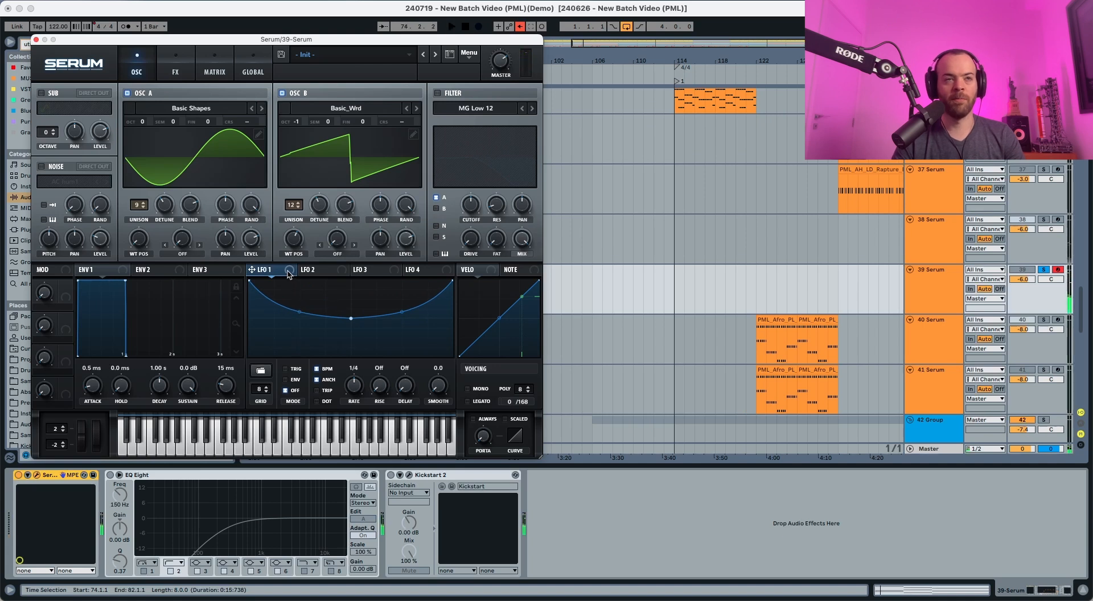
Assign LFO 1 to oscillator B's wavetable position with an amount of 16 and audition the modulation
{"action": "left_click_drag", "start_coordinate": [290, 272], "coordinate": [291, 239]}
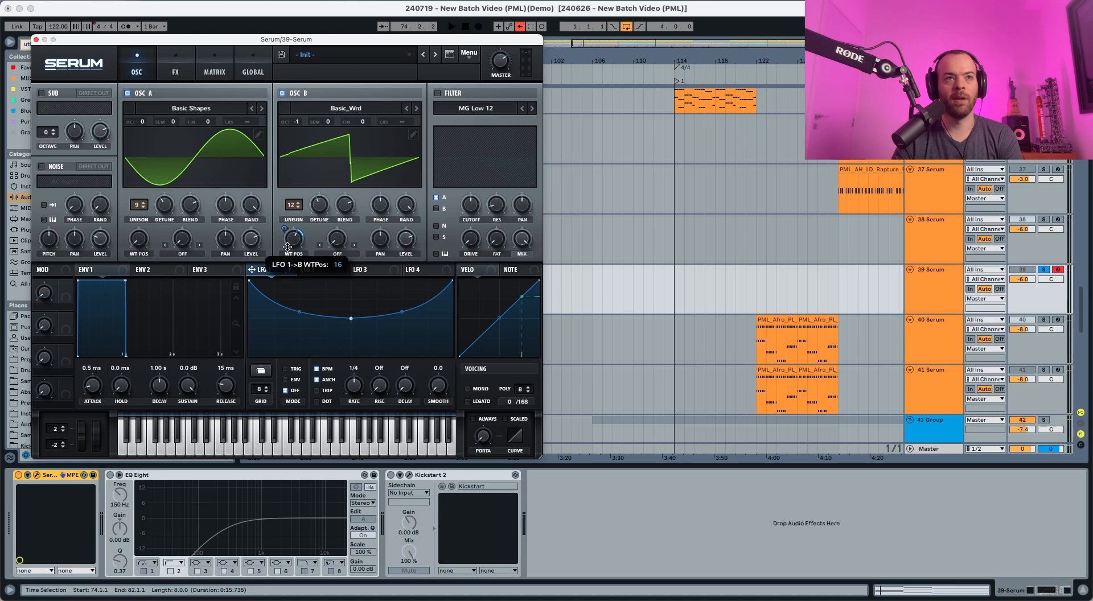
{"action": "key", "text": "space"}
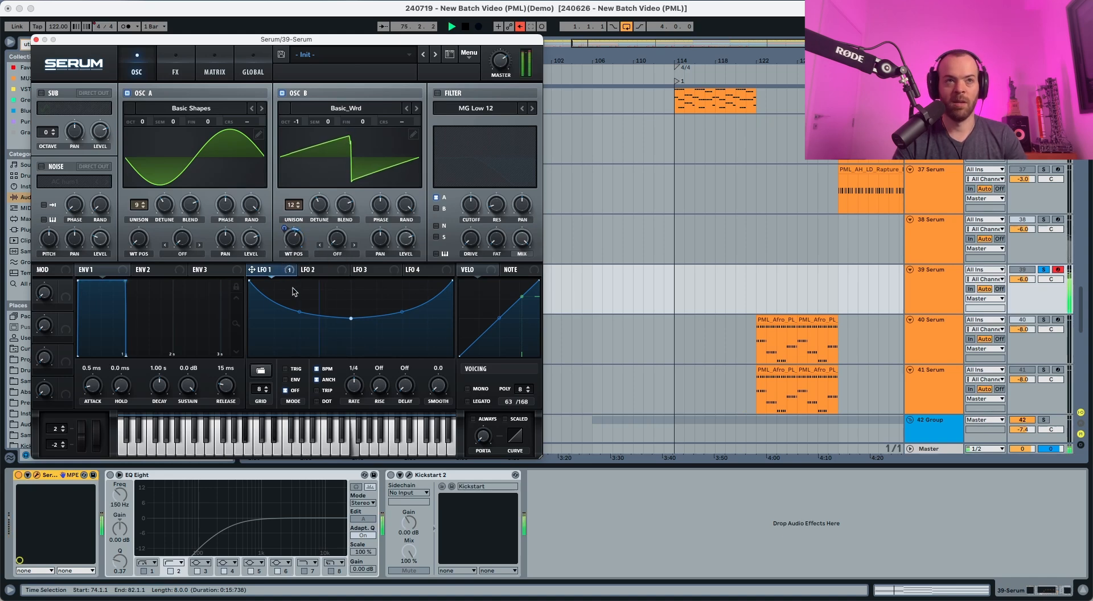
{"action": "key", "text": "space"}
Set LFO 1's rate to one bar and audition the slower modulation
{"action": "key", "text": "space"}
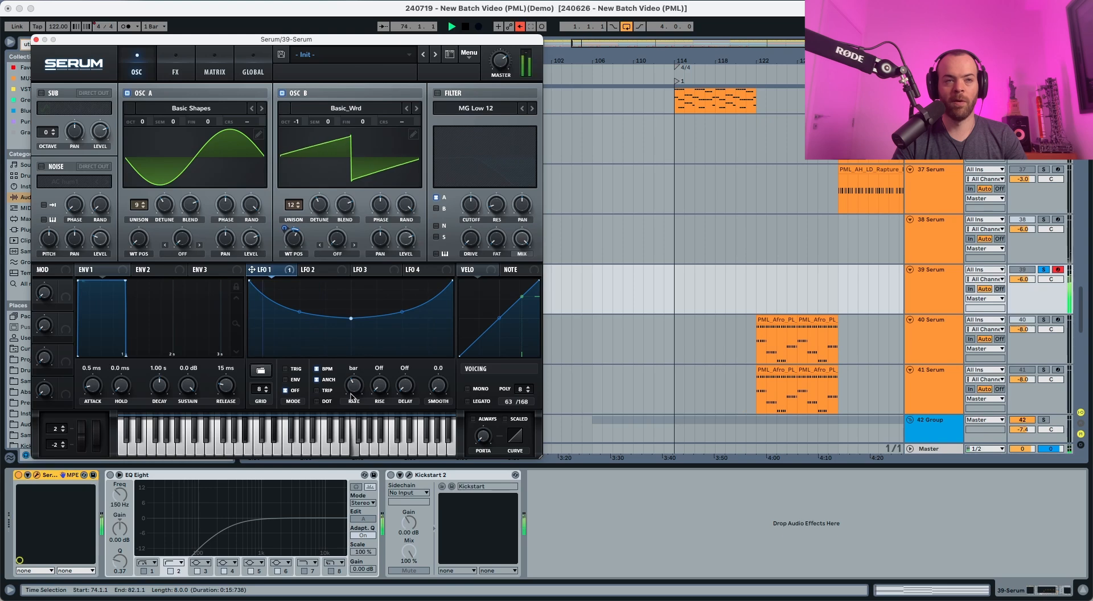
{"action": "left_click_drag", "start_coordinate": [351, 394], "coordinate": [349, 391]}
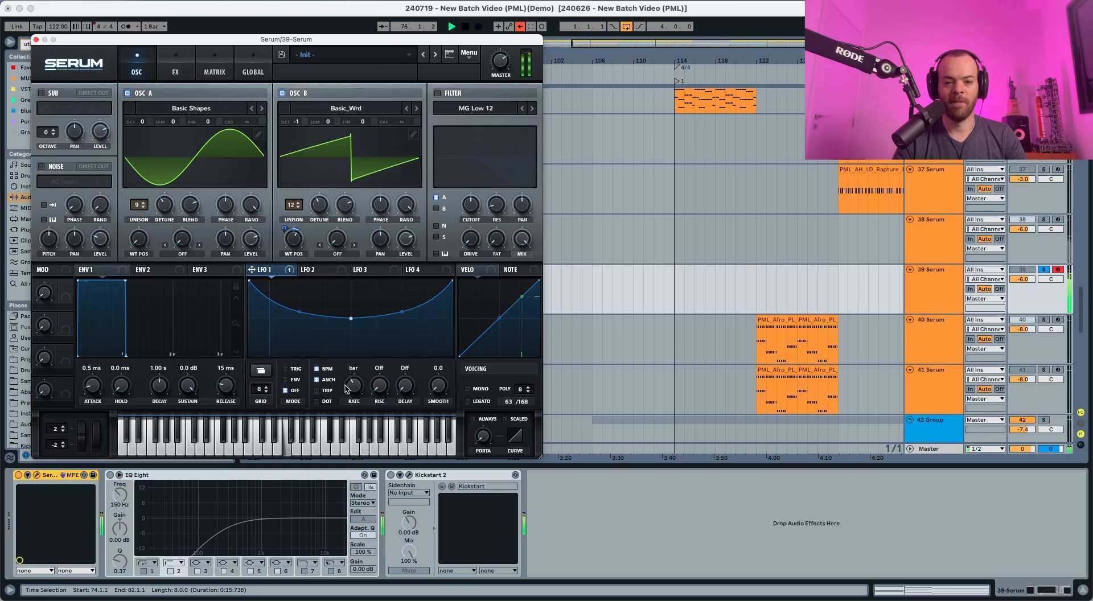
{"action": "key", "text": "space"}
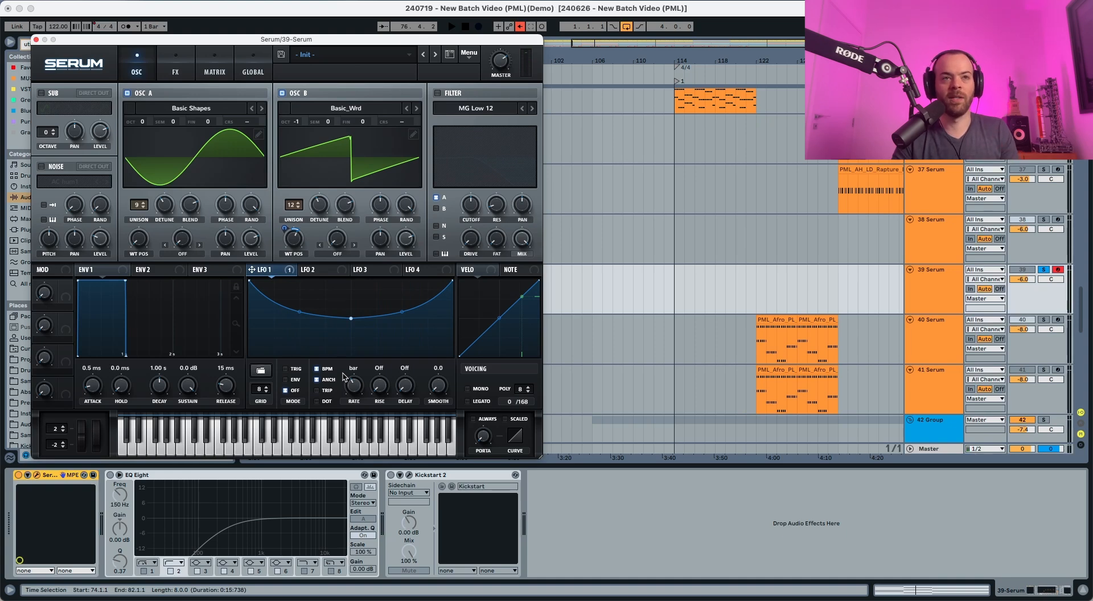
Enable the noise oscillator with the FP_Inharms sample Inharmx 5 and audition it
{"action": "left_click", "coordinate": [41, 166]}
{"action": "left_click", "coordinate": [66, 183]}
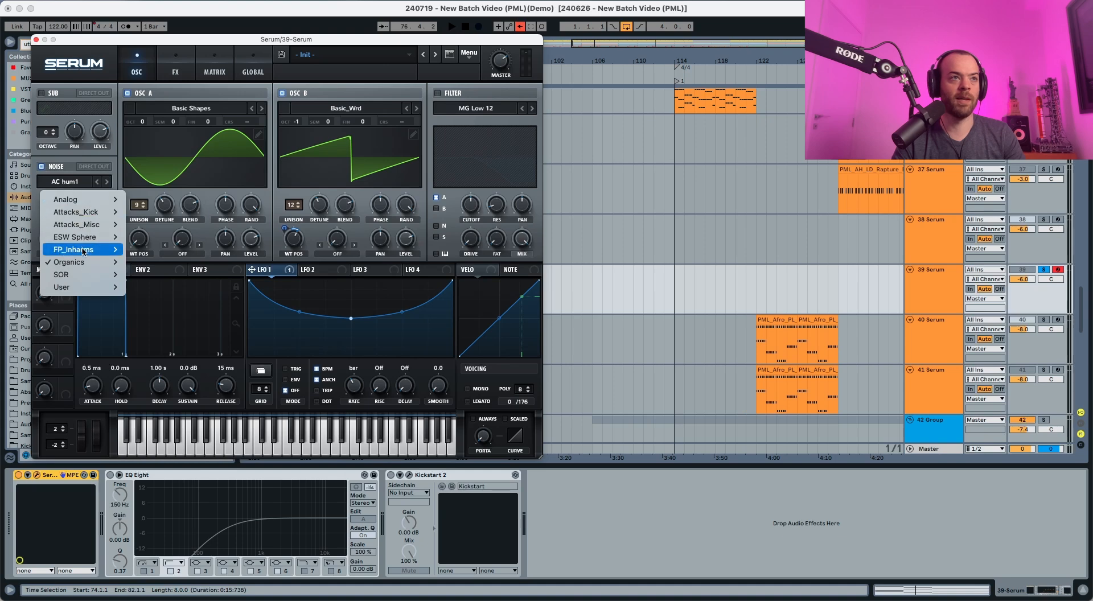
{"action": "mouse_move", "coordinate": [85, 250]}
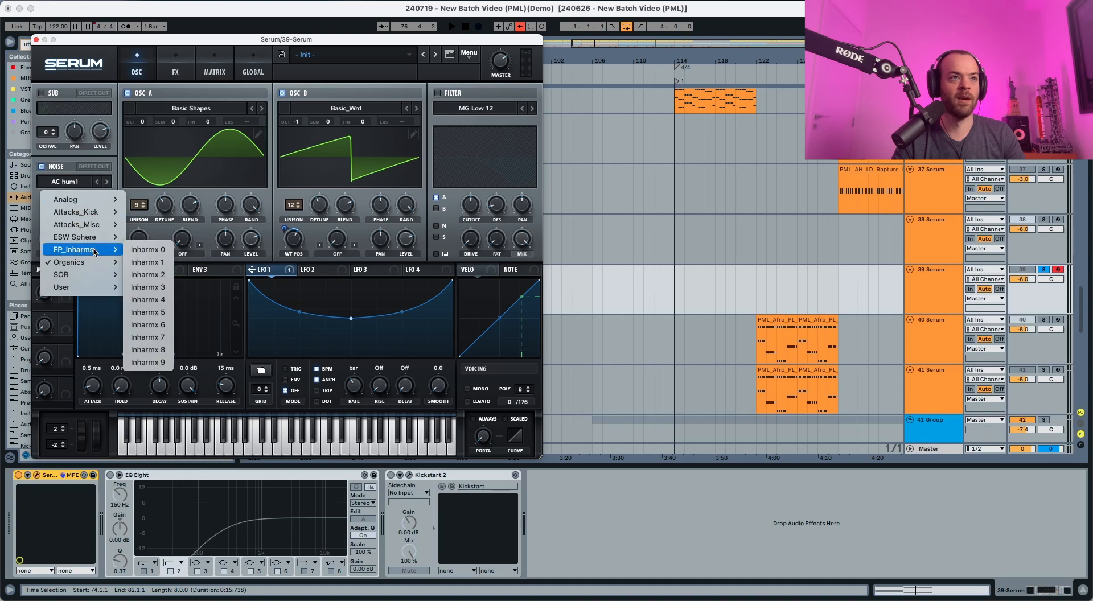
{"action": "left_click", "coordinate": [148, 312]}
{"action": "key", "text": "space"}
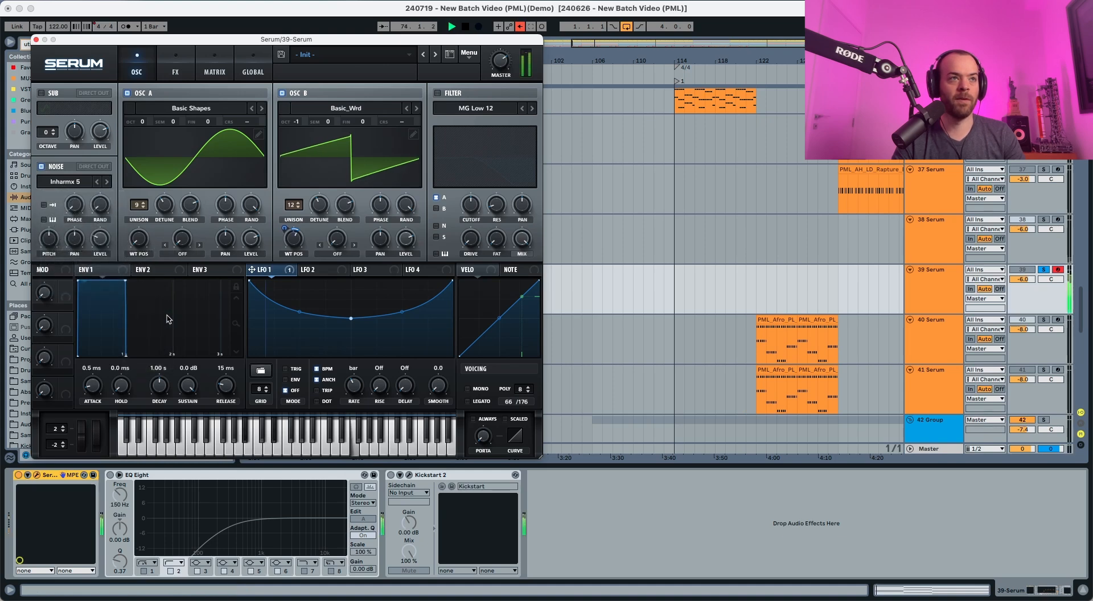
{"action": "left_click", "coordinate": [914, 282]}
{"action": "key", "text": "space"}
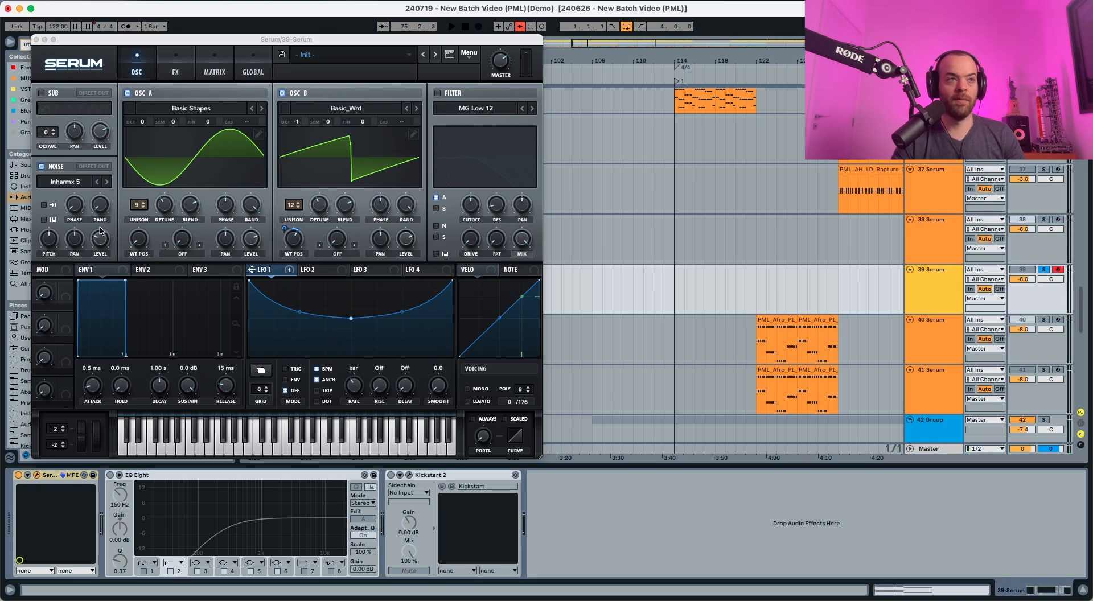
Turn down the noise oscillator's level and set envelope 2's attack to 1.58 s, then audition the sound
{"action": "left_click_drag", "start_coordinate": [101, 230], "coordinate": [98, 283]}
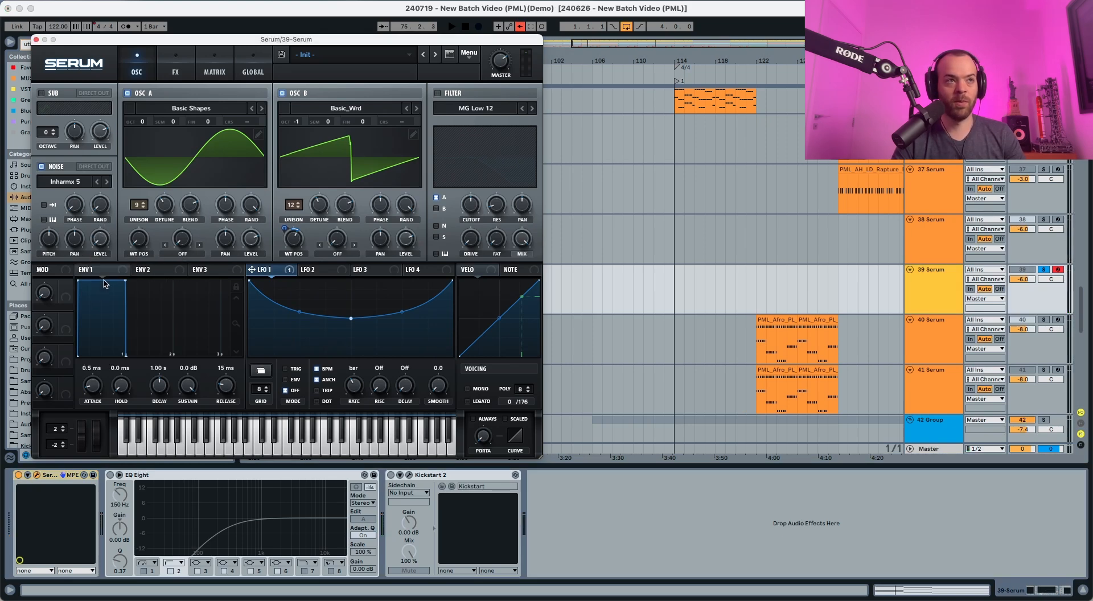
{"action": "left_click", "coordinate": [160, 272]}
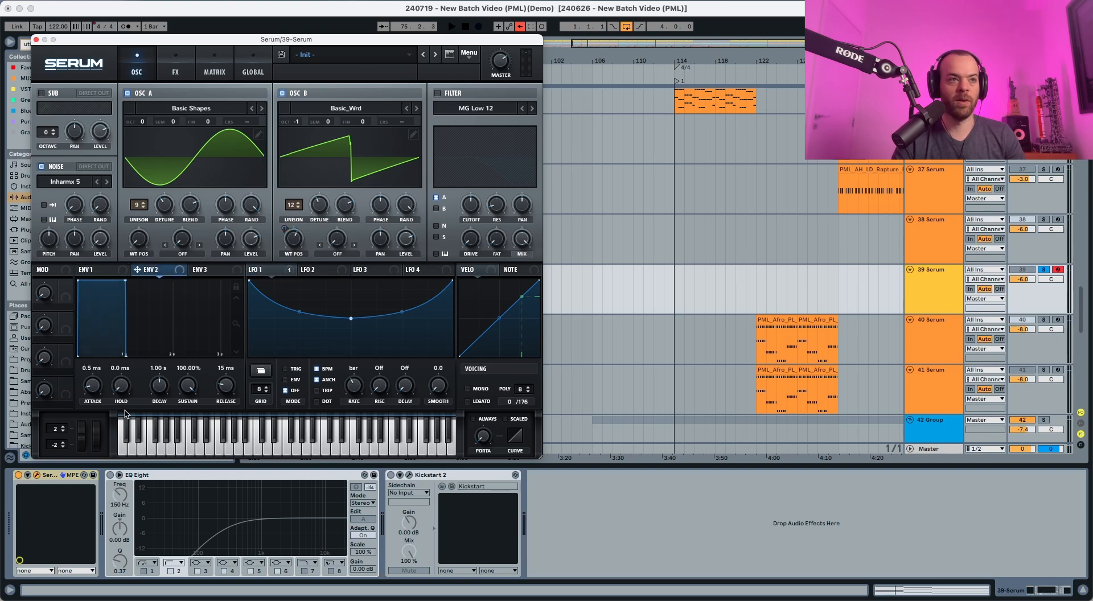
{"action": "left_click_drag", "start_coordinate": [91, 388], "coordinate": [106, 343]}
{"action": "key", "text": "space"}
{"action": "key", "text": "space"}
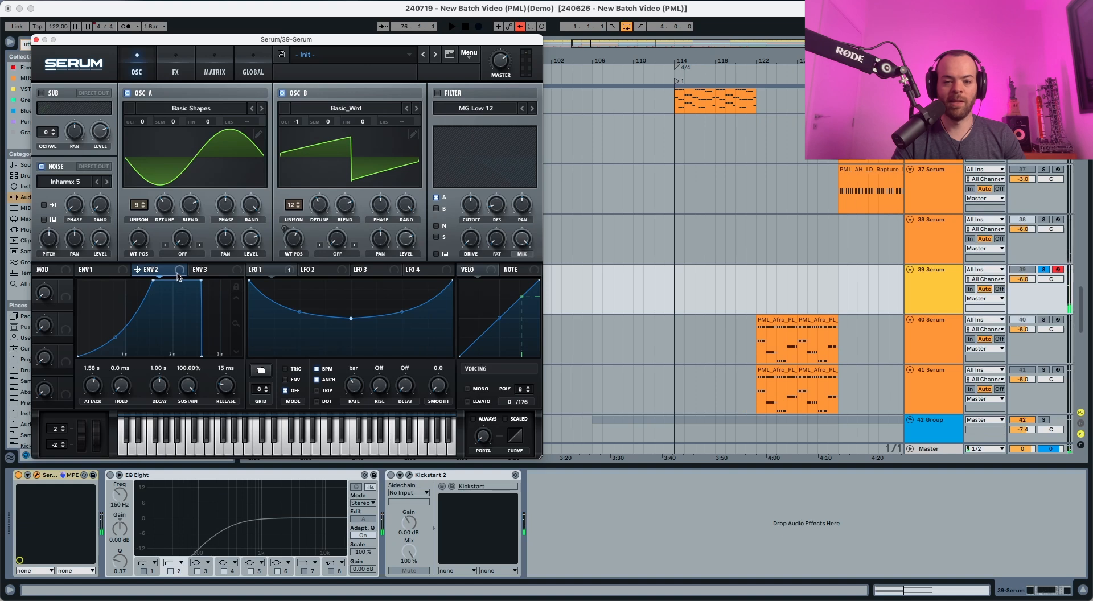
Assign envelope 2 to the noise level and set its release to 6.35 s while auditioning
{"action": "left_click_drag", "start_coordinate": [151, 270], "coordinate": [96, 287]}
{"action": "key", "text": "space"}
{"action": "key", "text": "space"}
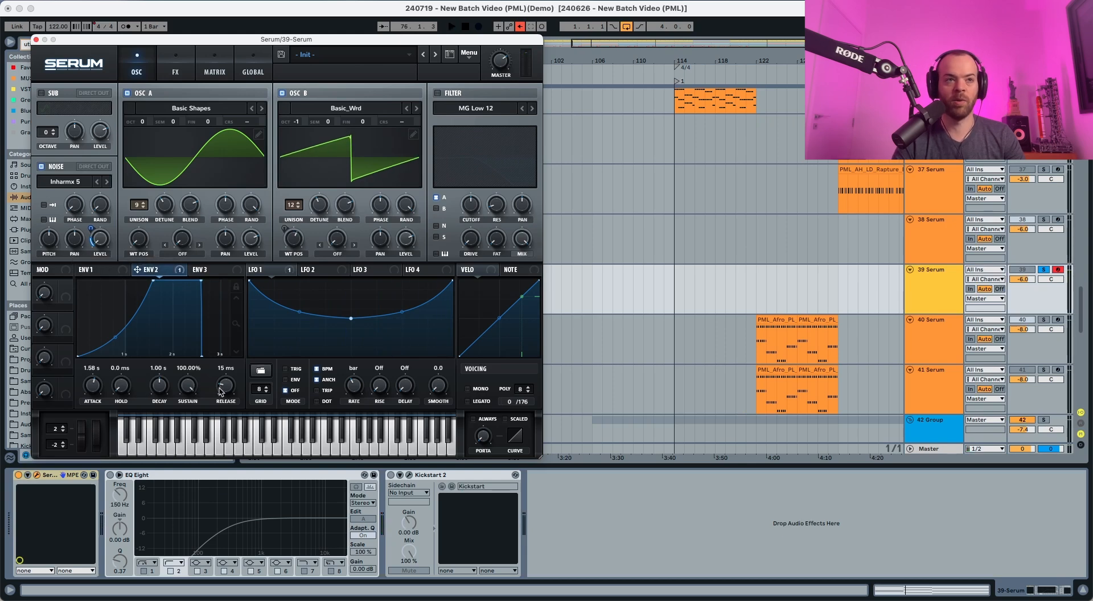
{"action": "key", "text": "space"}
{"action": "left_click_drag", "start_coordinate": [222, 391], "coordinate": [233, 339]}
{"action": "key", "text": "space"}
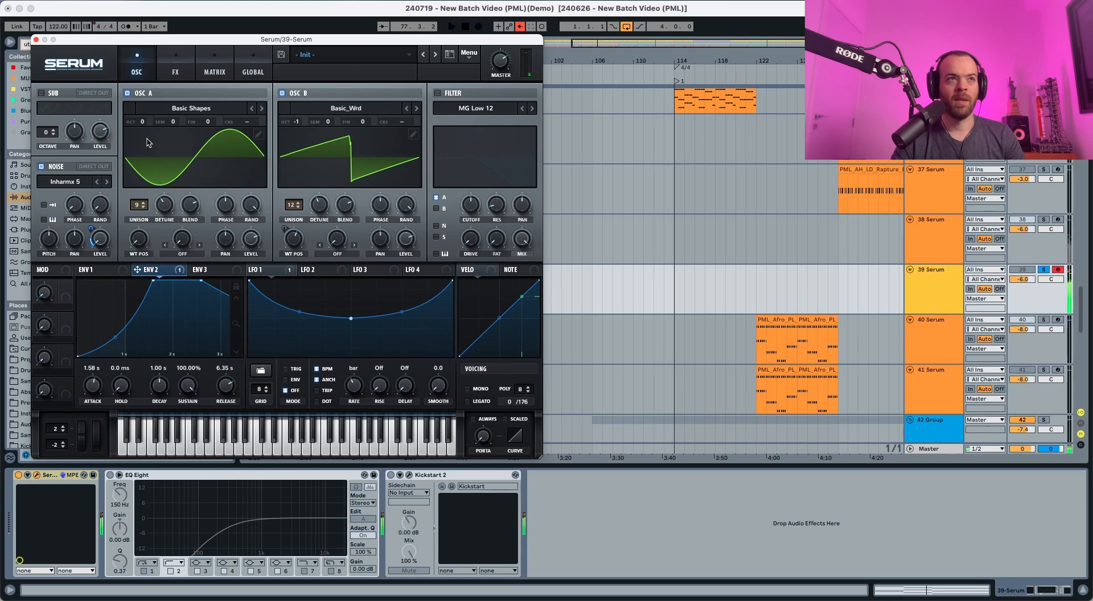
Audition the enveloped noise alone with oscillators A and B switched off, and compare it with the full sound
{"action": "left_click", "coordinate": [128, 94]}
{"action": "left_click", "coordinate": [282, 93]}
{"action": "key", "text": "space"}
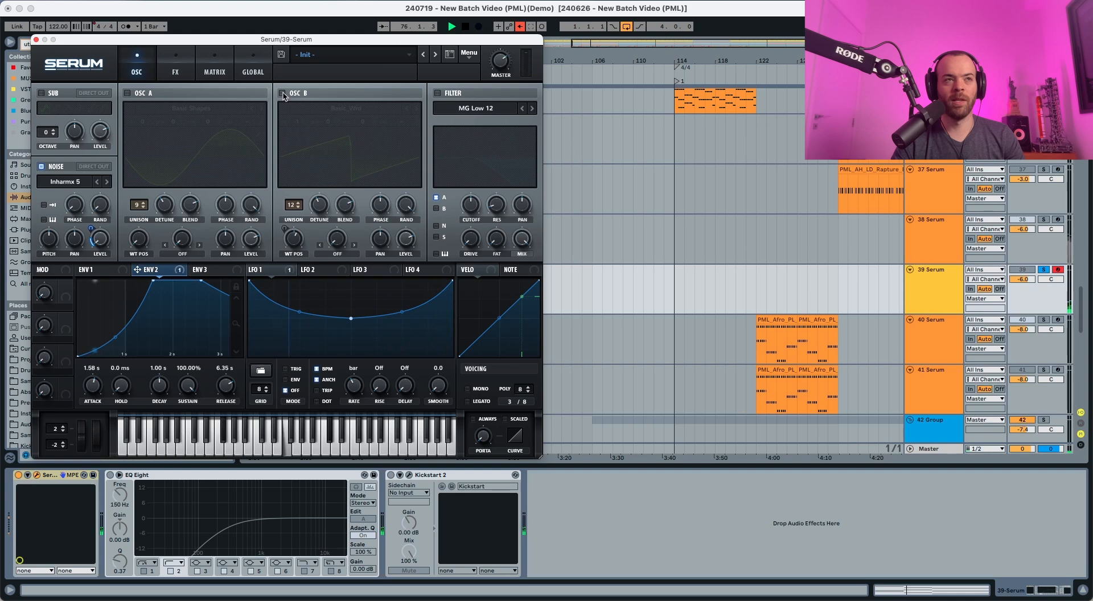
{"action": "key", "text": "space"}
{"action": "left_click", "coordinate": [282, 93]}
{"action": "left_click", "coordinate": [128, 94]}
{"action": "key", "text": "space"}
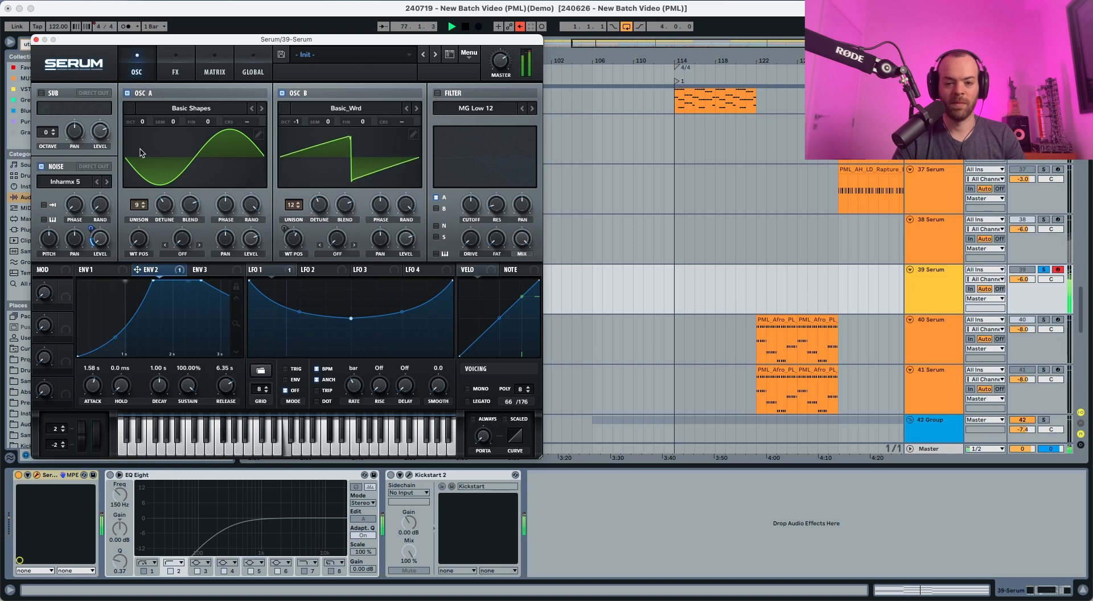
{"action": "key", "text": "space"}
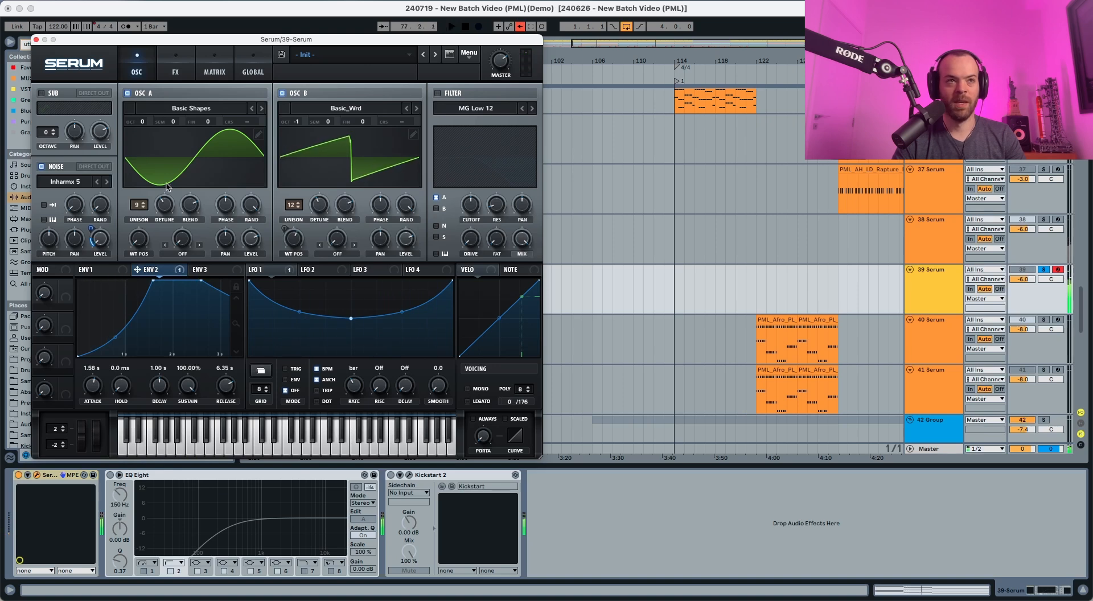
Assign LFO 2 to the noise pan with an amount of about 35 and audition the movement
{"action": "left_click", "coordinate": [322, 271]}
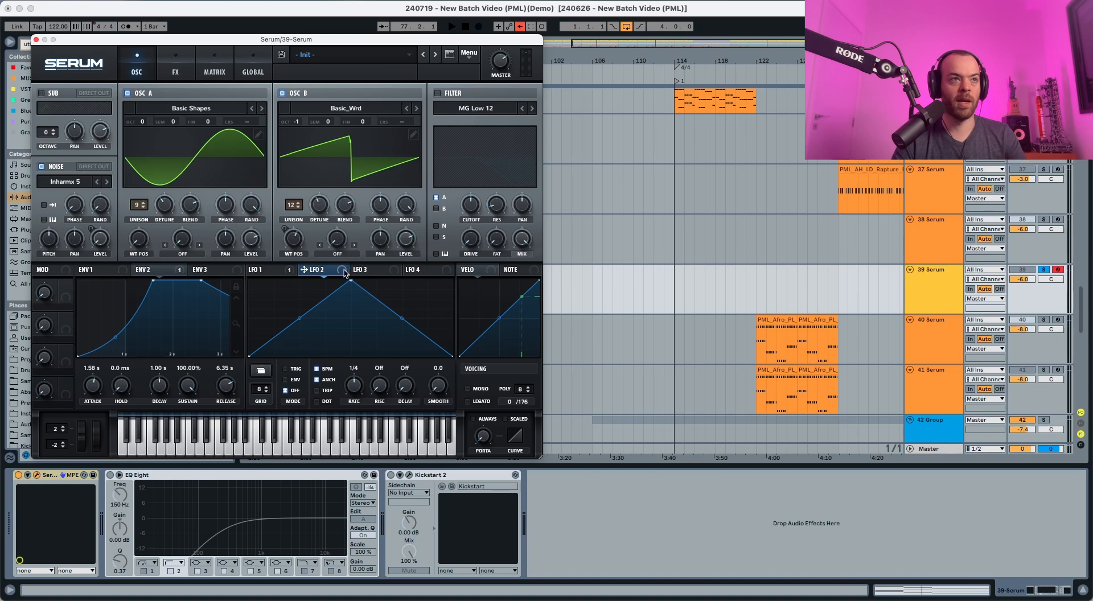
{"action": "left_click_drag", "start_coordinate": [346, 271], "coordinate": [70, 236]}
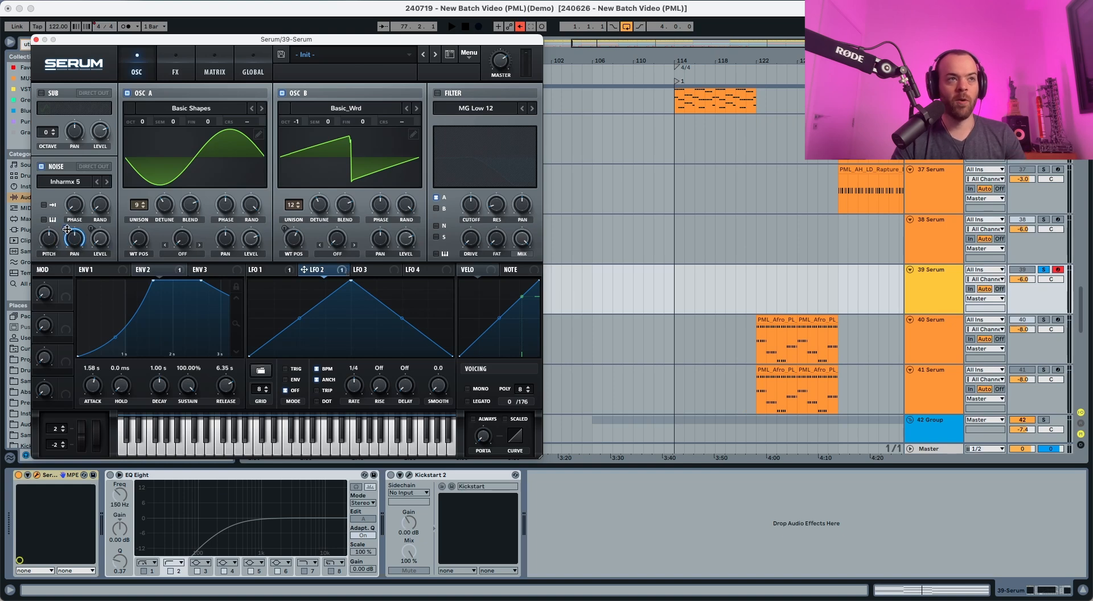
{"action": "mouse_move", "coordinate": [67, 229]}
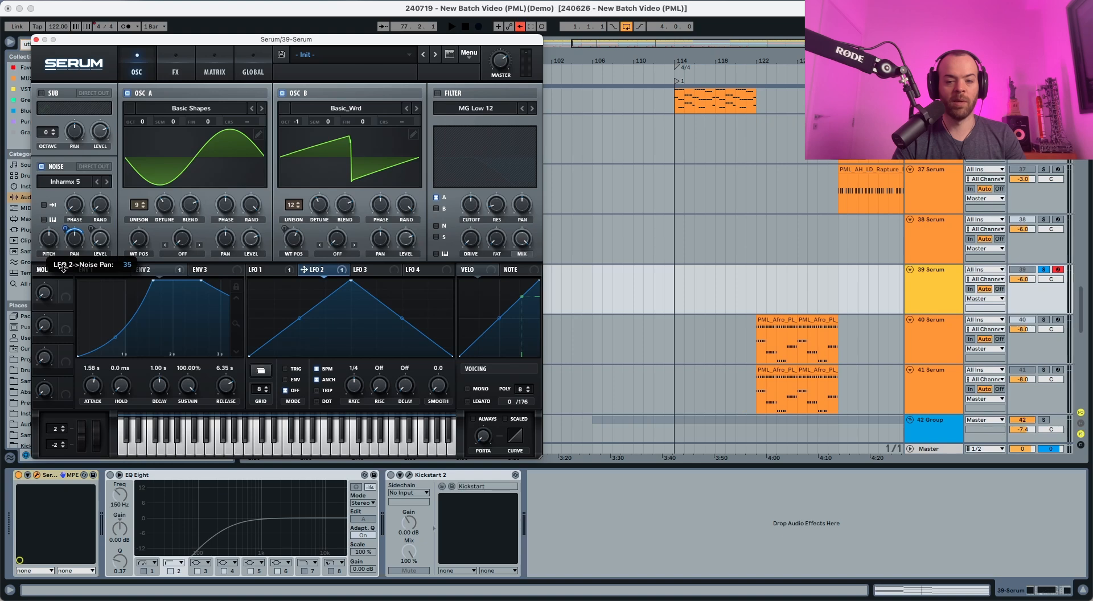
{"action": "key", "text": "space"}
{"action": "left_click_drag", "start_coordinate": [62, 267], "coordinate": [64, 277]}
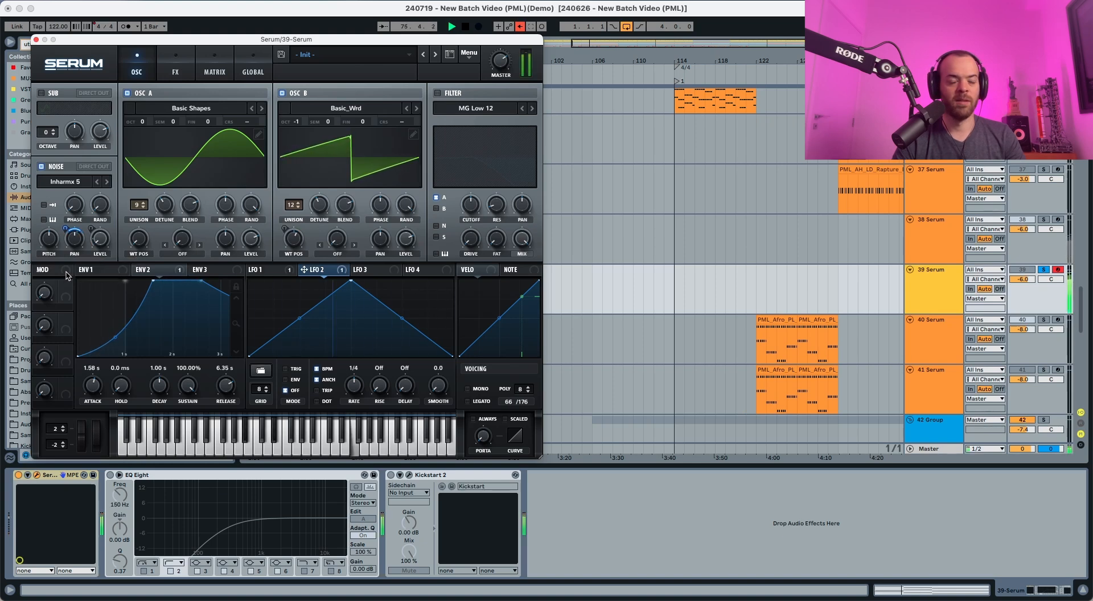
{"action": "key", "text": "space"}
Temporarily bypass both oscillators to hear the noise panning, and restore them during playback
{"action": "left_click", "coordinate": [282, 93]}
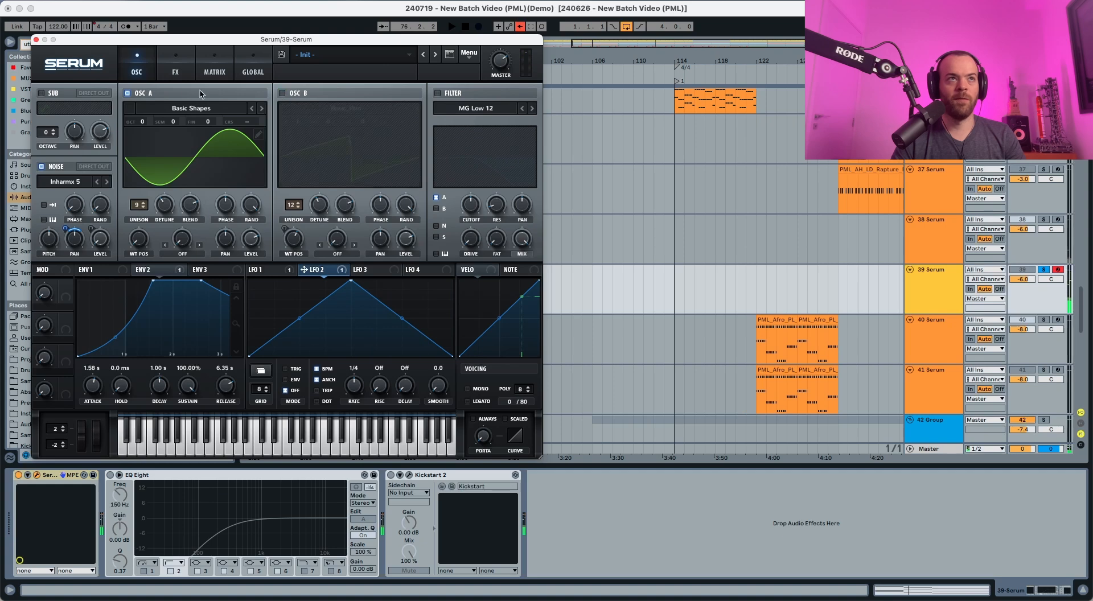
{"action": "left_click", "coordinate": [128, 93]}
{"action": "key", "text": "space"}
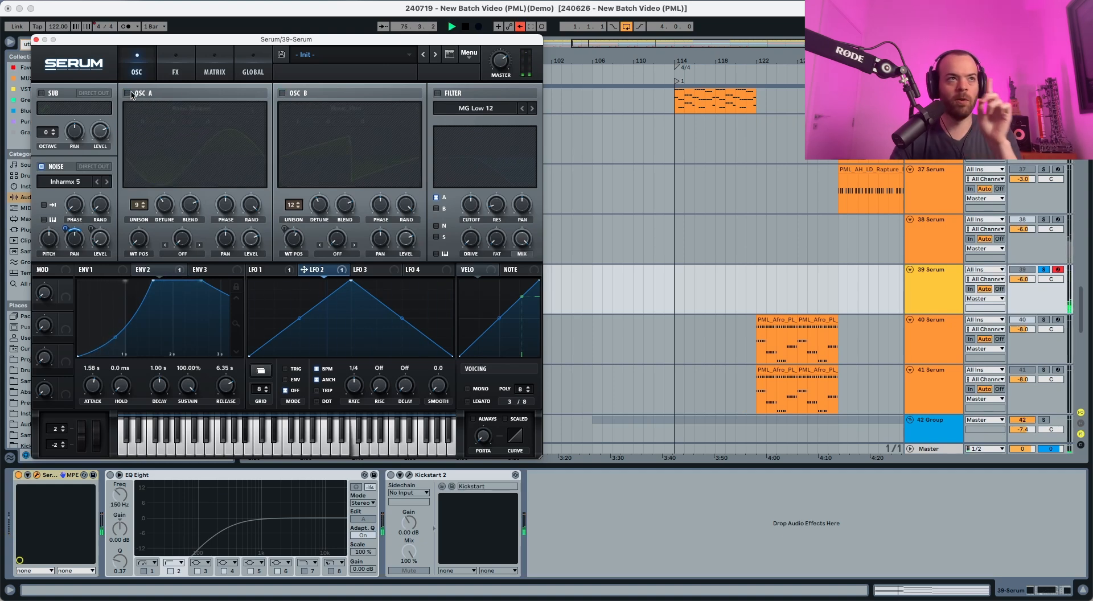
{"action": "left_click", "coordinate": [129, 94]}
{"action": "left_click", "coordinate": [282, 94]}
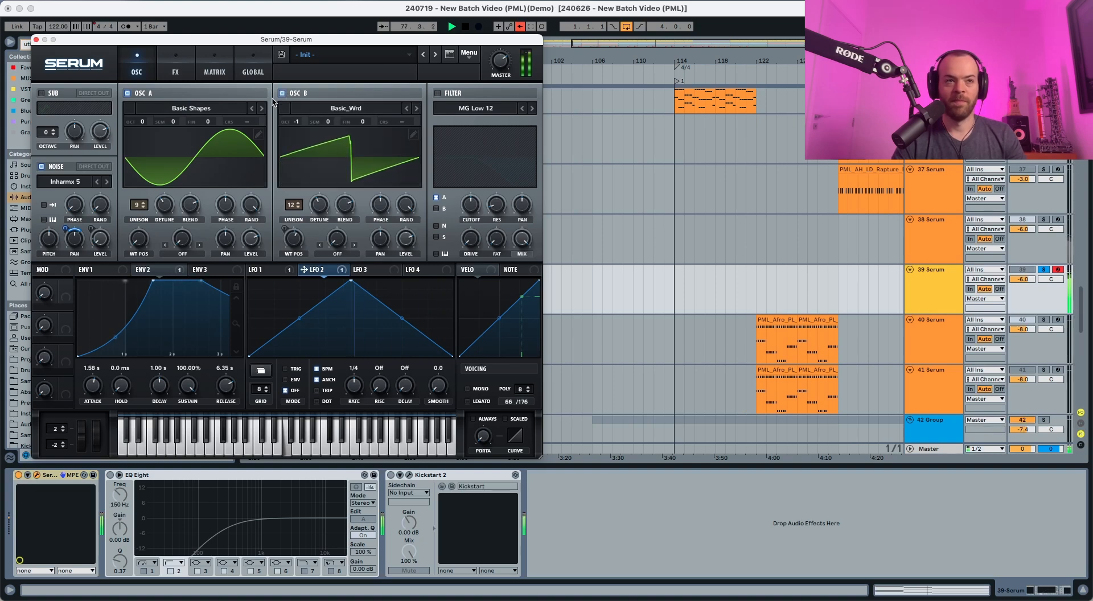
{"action": "key", "text": "space"}
Set envelope 1's attack to 1.53 s and audition the slower fade-in
{"action": "left_click", "coordinate": [109, 271]}
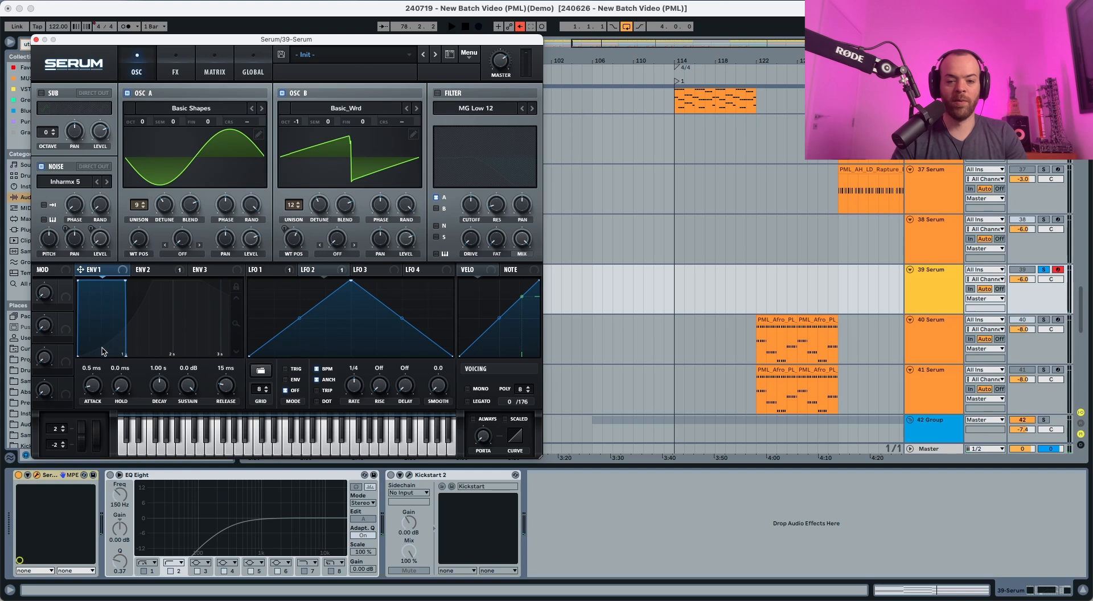
{"action": "left_click_drag", "start_coordinate": [95, 376], "coordinate": [106, 341]}
{"action": "key", "text": "space"}
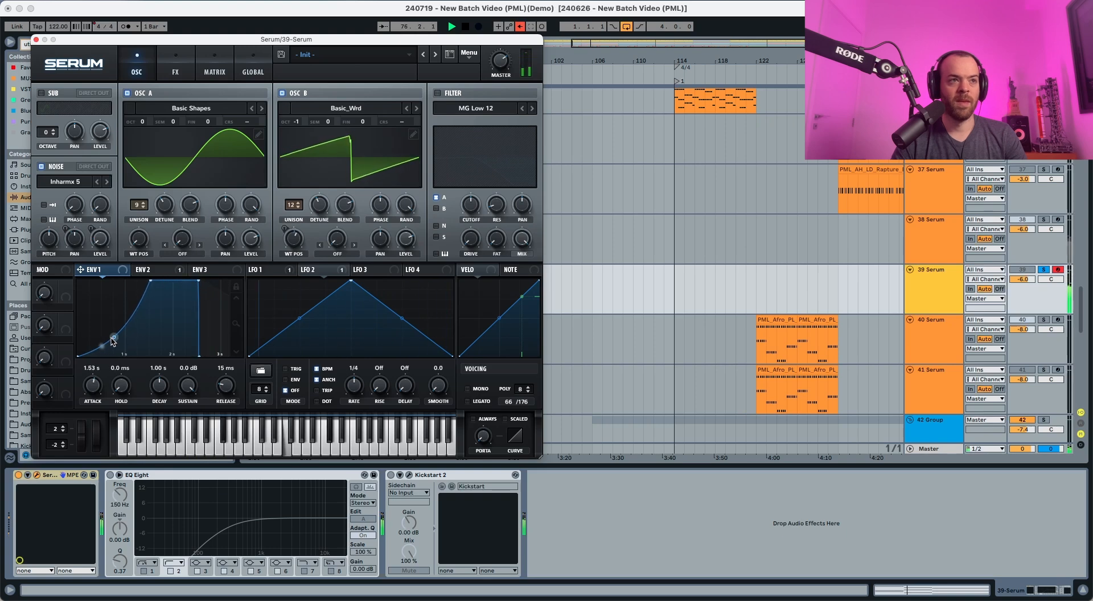
{"action": "key", "text": "space"}
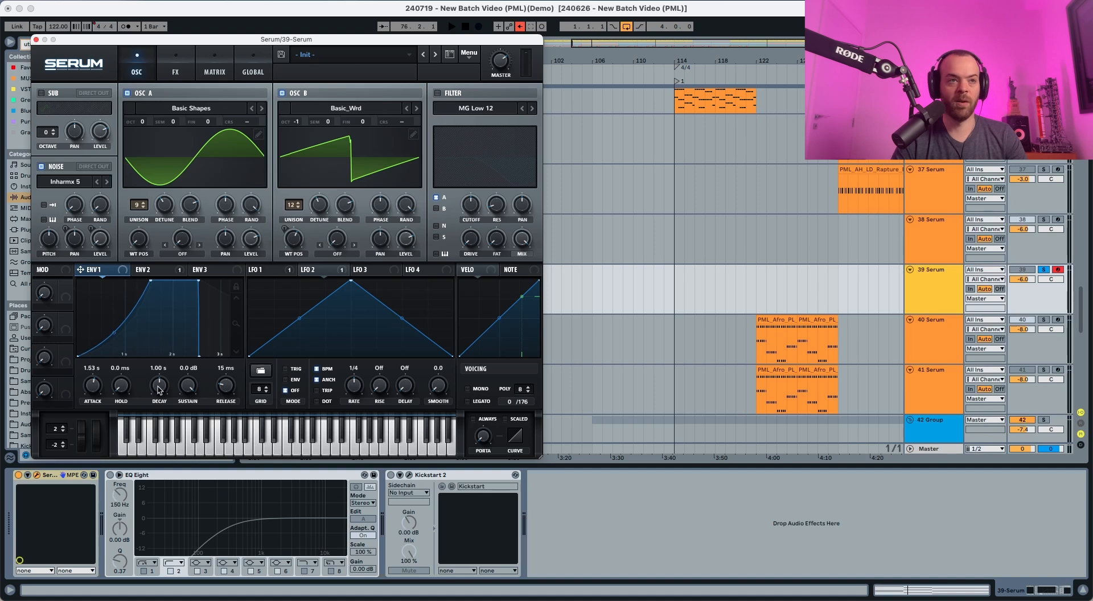
Set envelope 1's sustain to -3.6 dB and its release to 3.23 s while auditioning
{"action": "left_click_drag", "start_coordinate": [187, 386], "coordinate": [181, 408]}
{"action": "key", "text": "space"}
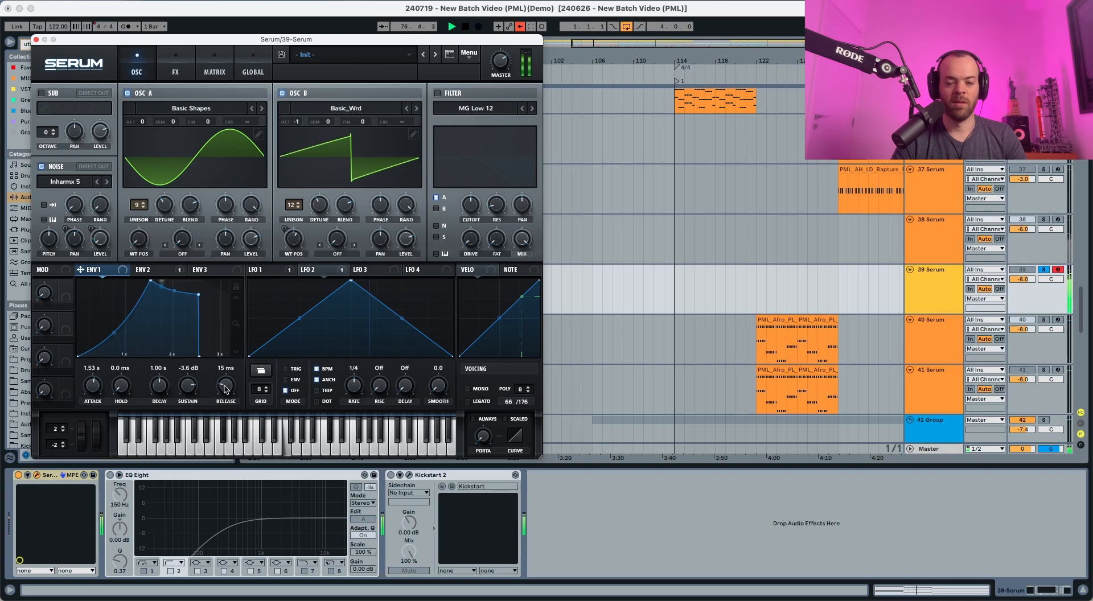
{"action": "key", "text": "space"}
{"action": "left_click_drag", "start_coordinate": [225, 385], "coordinate": [238, 348]}
{"action": "key", "text": "space"}
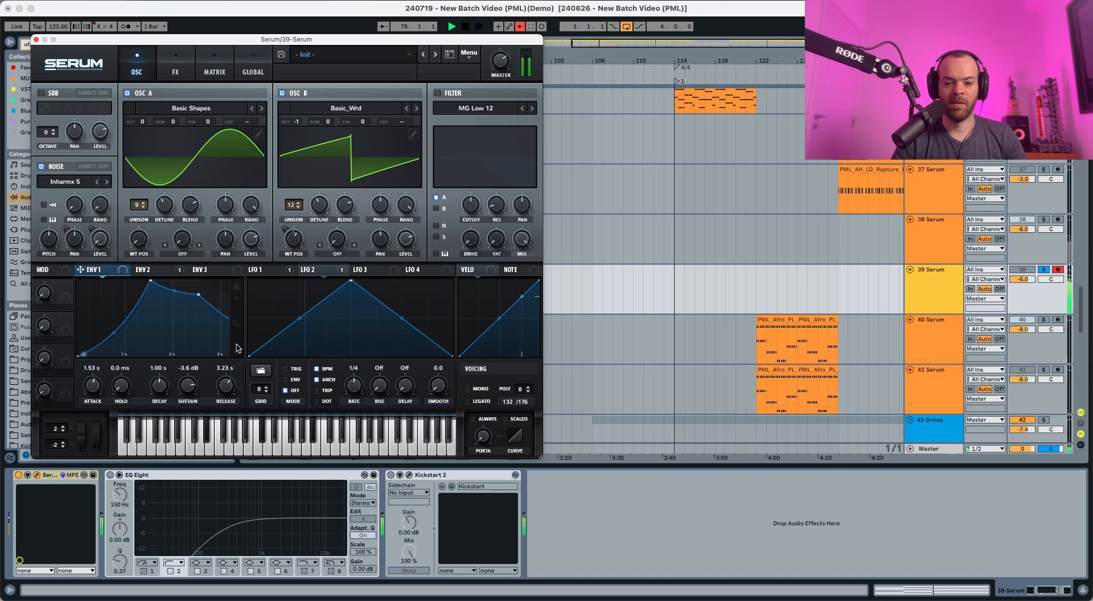
{"action": "key", "text": "space"}
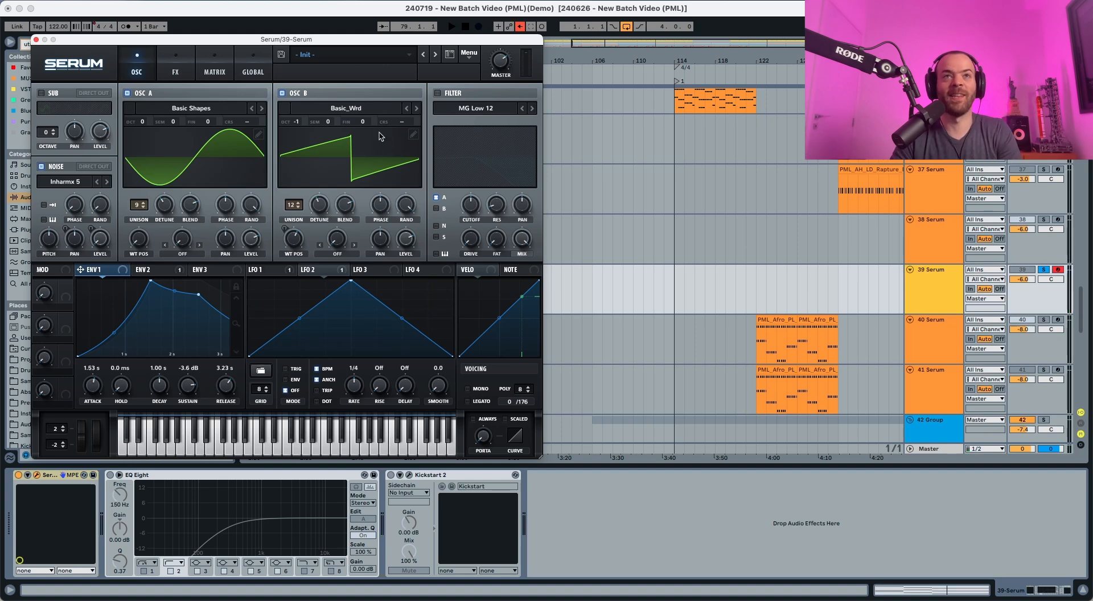
Enable the filter as MG Low 18 and route oscillator B and the noise through it
{"action": "left_click", "coordinate": [437, 93]}
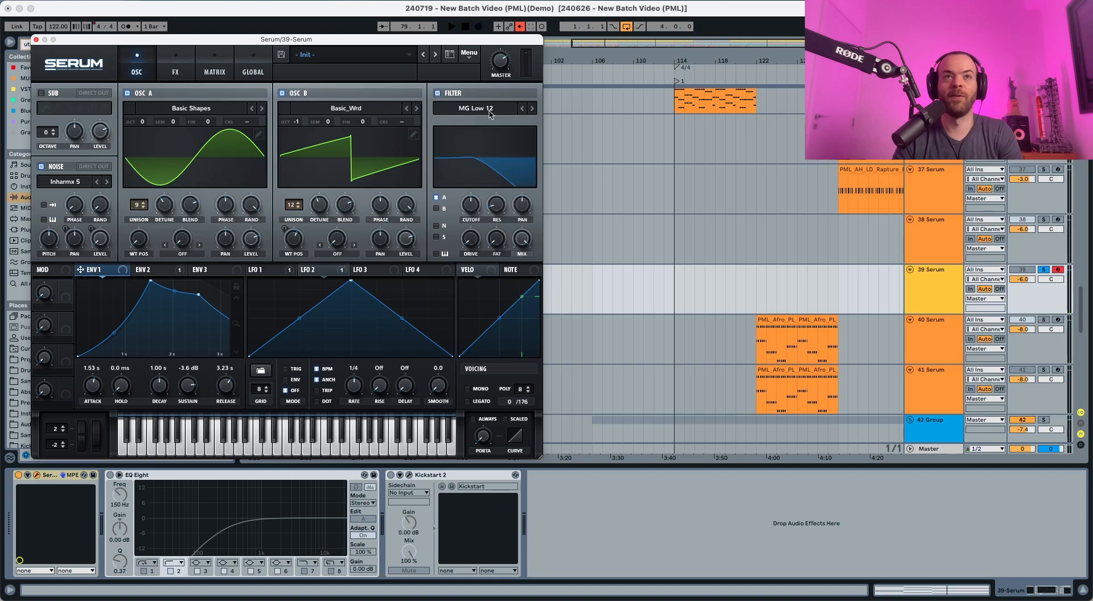
{"action": "left_click", "coordinate": [532, 108]}
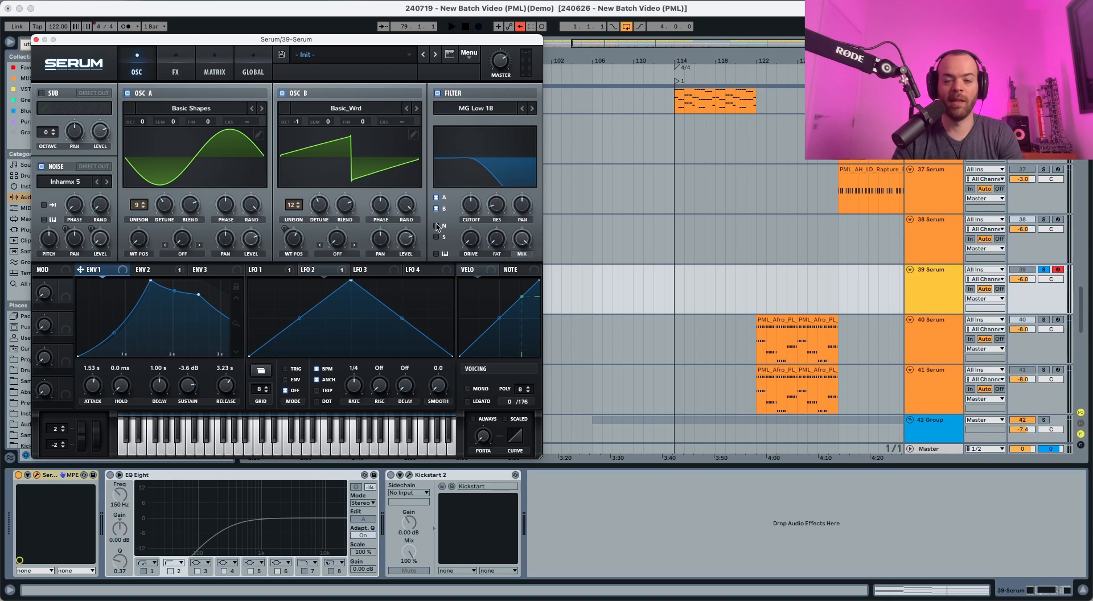
Lower the filter cutoff to about 328 Hz and set the resonance to 15% during playback
{"action": "mouse_move", "coordinate": [474, 209]}
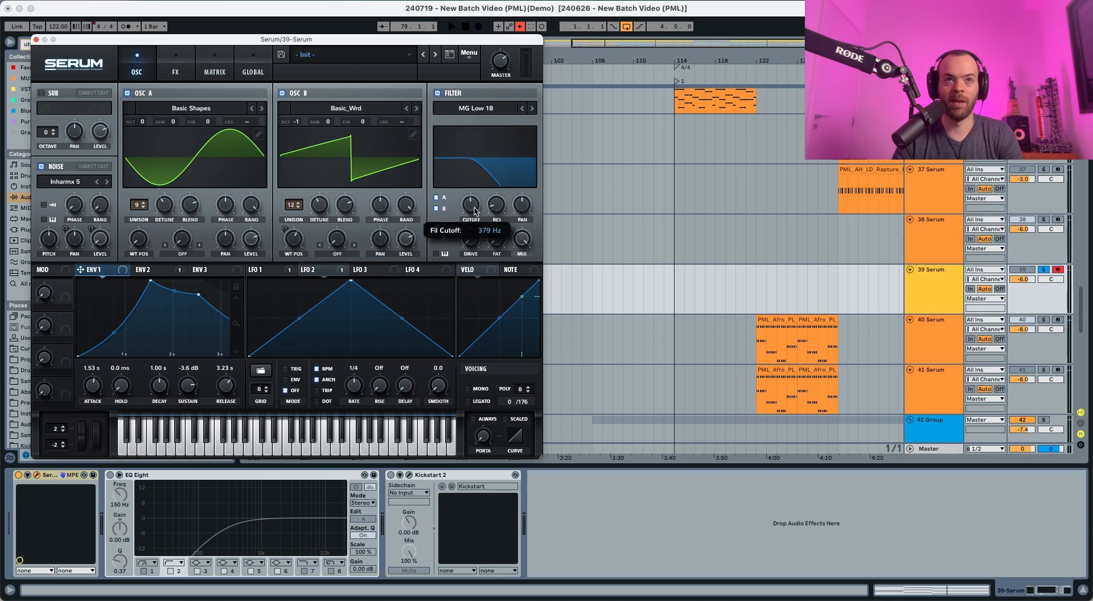
{"action": "key", "text": "space"}
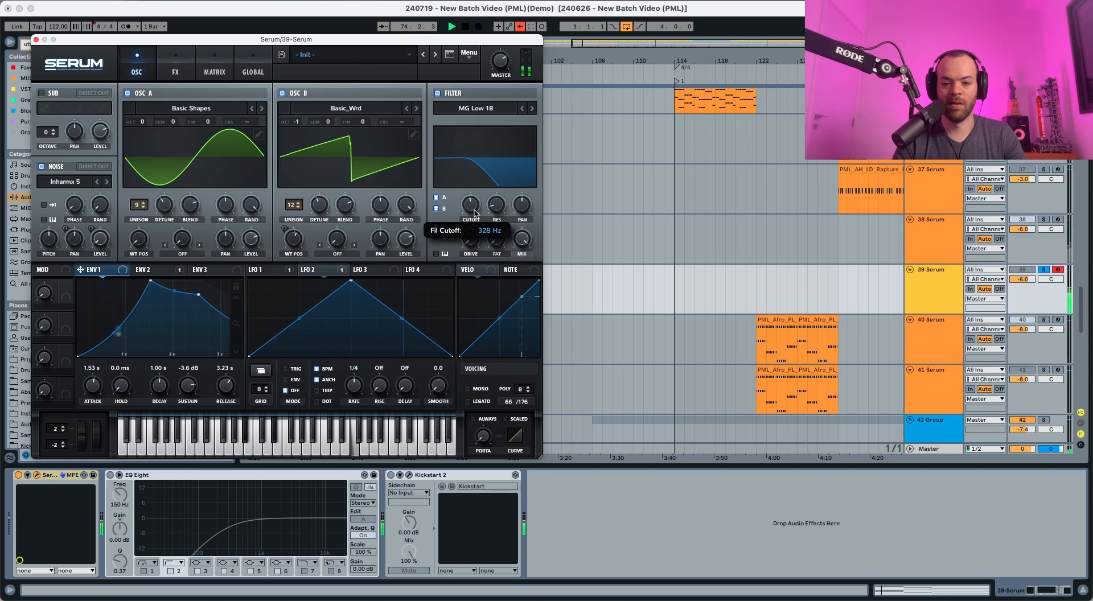
{"action": "left_click_drag", "start_coordinate": [473, 211], "coordinate": [474, 210]}
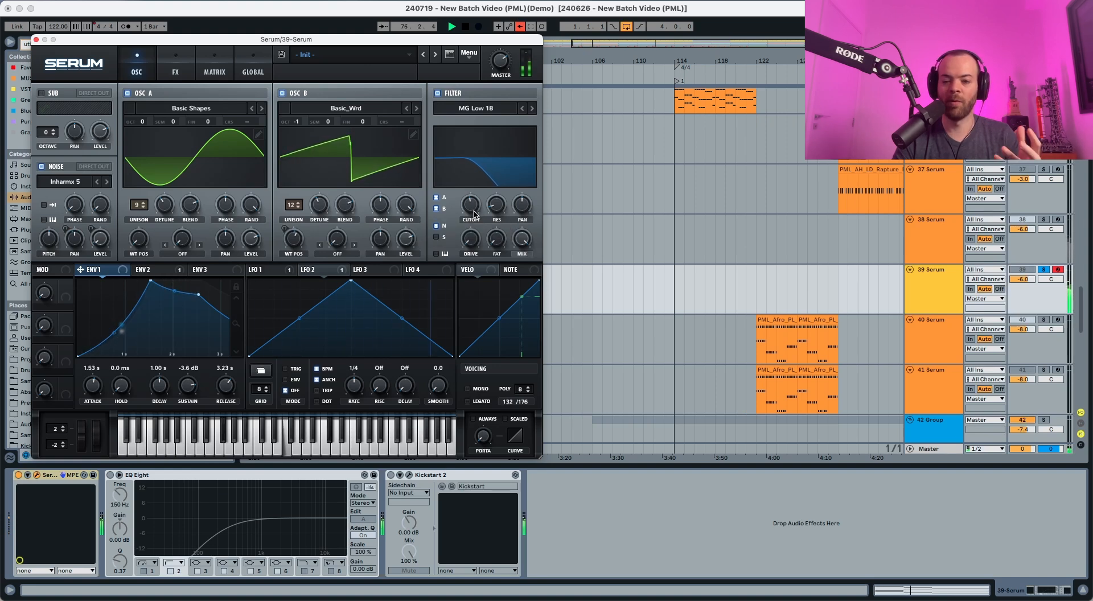
{"action": "mouse_move", "coordinate": [493, 210]}
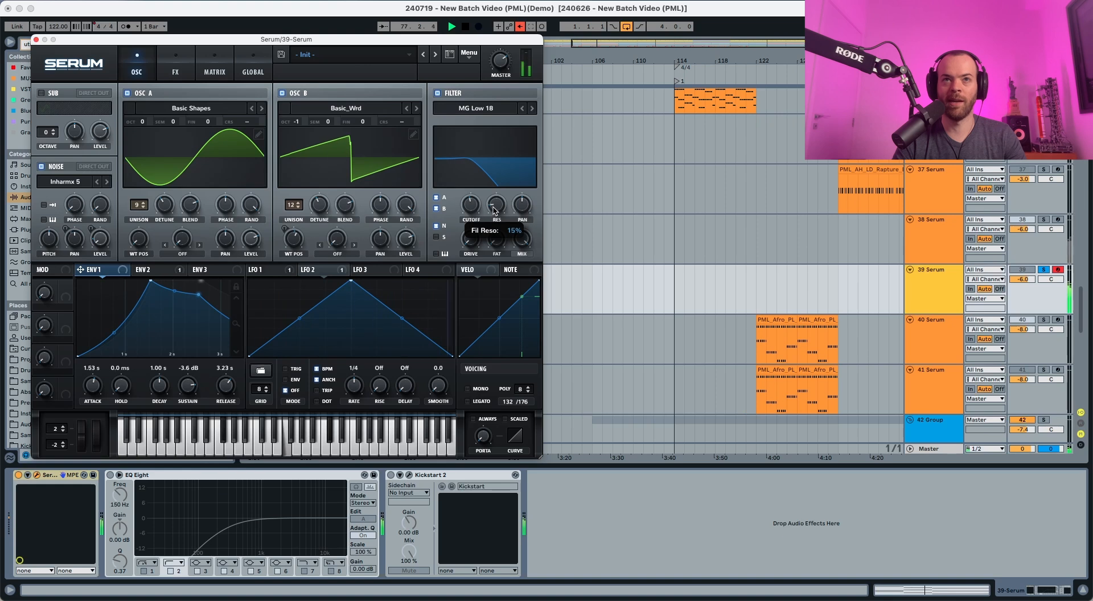
{"action": "mouse_move", "coordinate": [471, 235]}
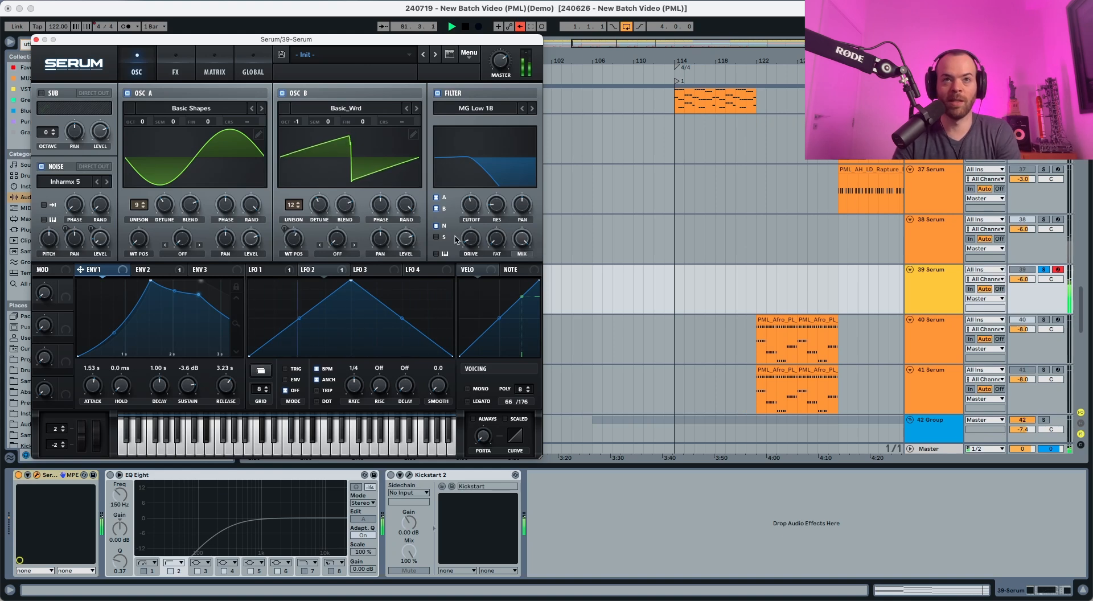
Bend the Note modulation curve downward at its midpoint, assign Note to the filter cutoff, and audition the result
{"action": "left_click", "coordinate": [519, 272]}
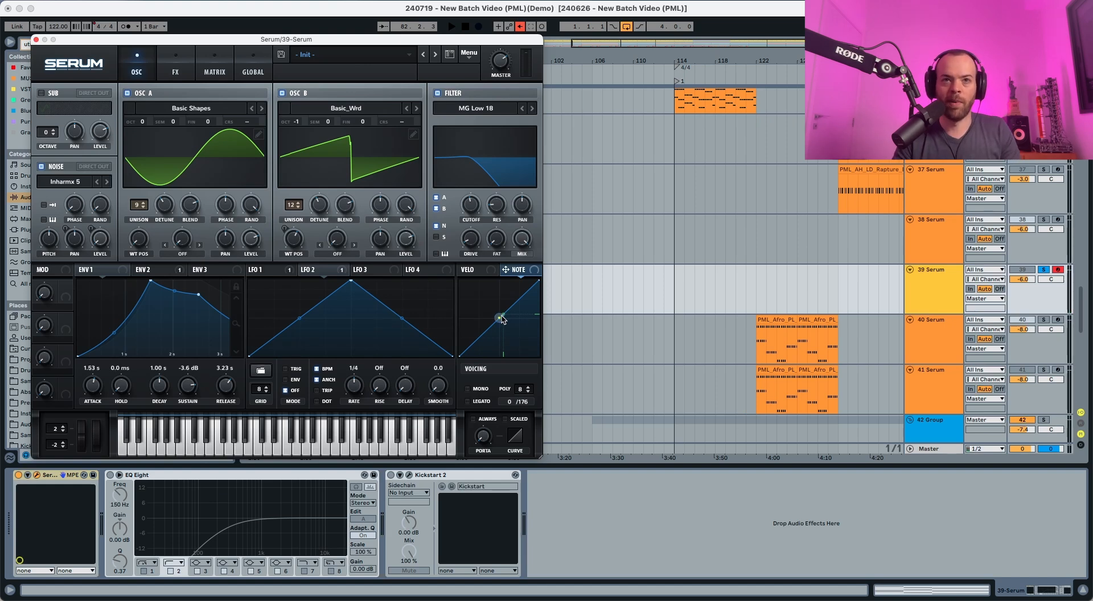
{"action": "left_click_drag", "start_coordinate": [500, 319], "coordinate": [501, 323]}
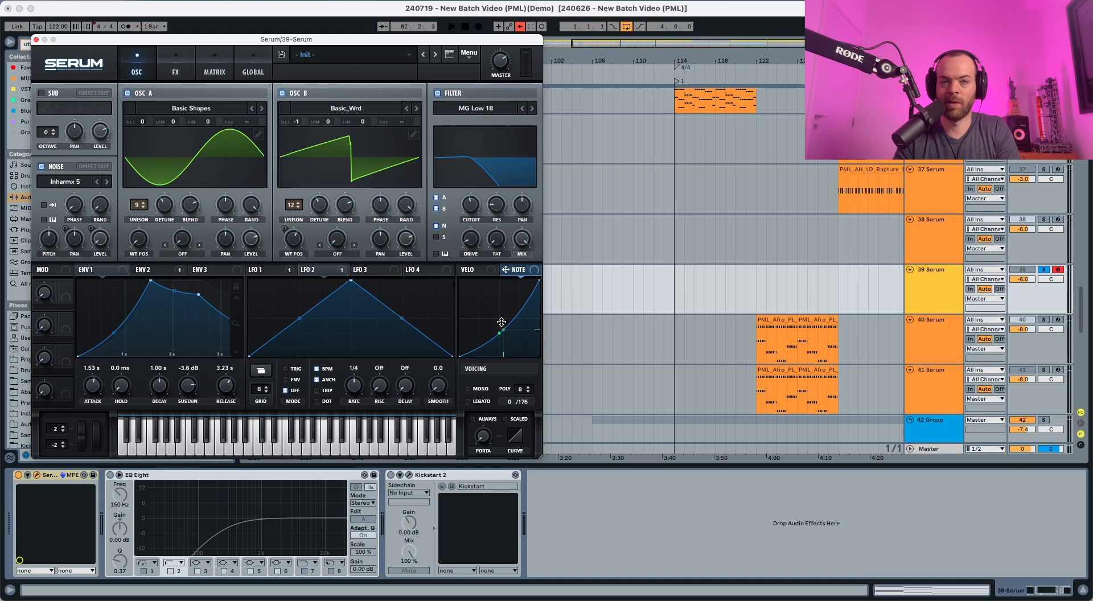
{"action": "left_click_drag", "start_coordinate": [505, 270], "coordinate": [464, 226]}
{"action": "key", "text": "space"}
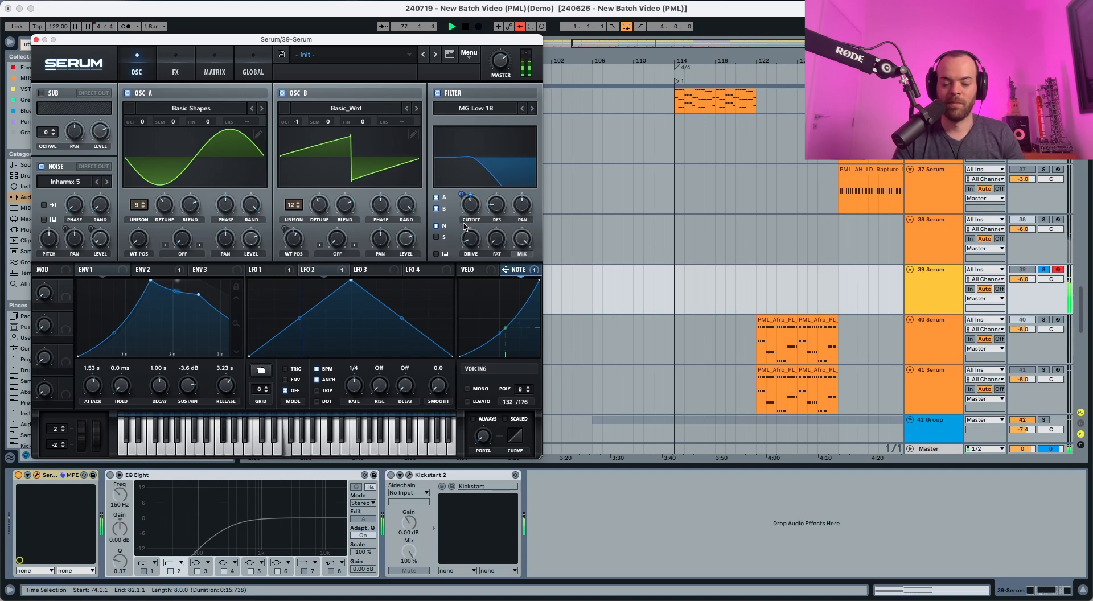
Stop playback and reorder the effects rack so Compressor, Delay, Reverb and EQ come first, in that order
{"action": "key", "text": "space"}
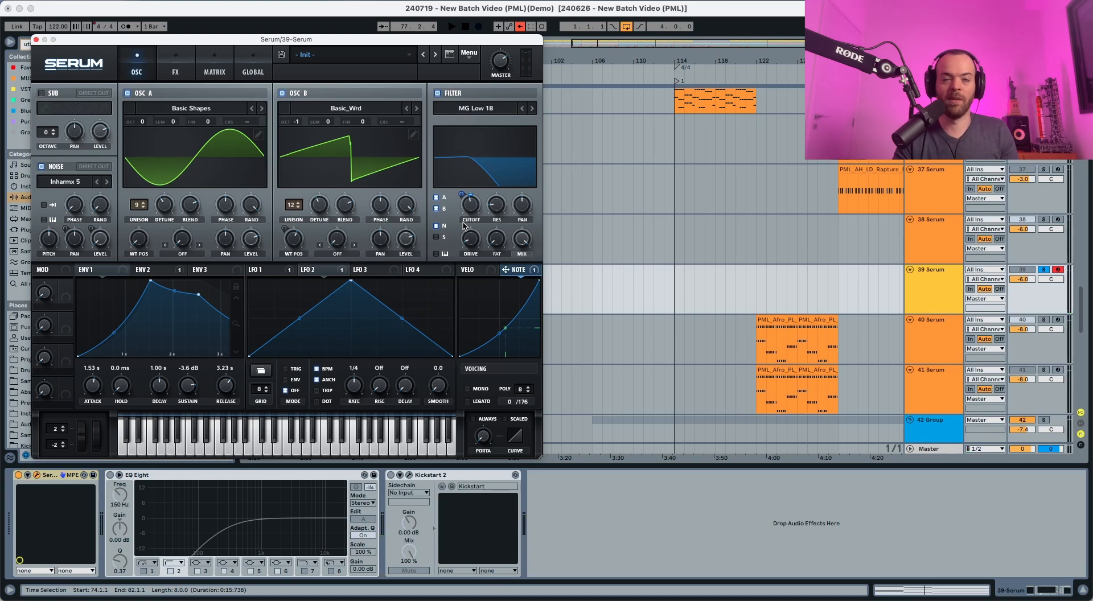
{"action": "left_click", "coordinate": [169, 67]}
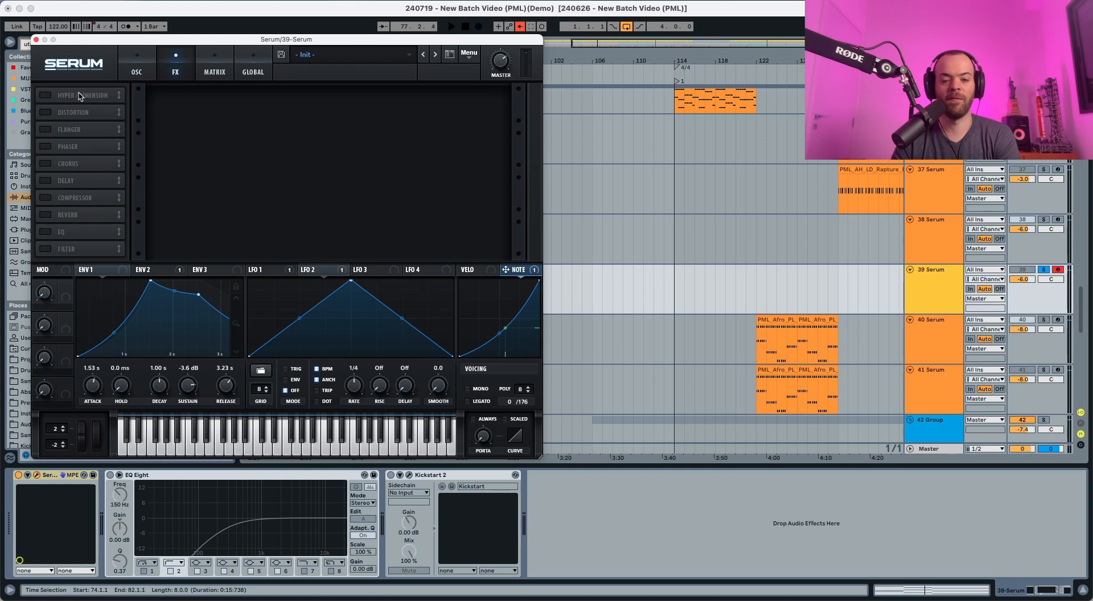
{"action": "left_click_drag", "start_coordinate": [83, 206], "coordinate": [84, 89]}
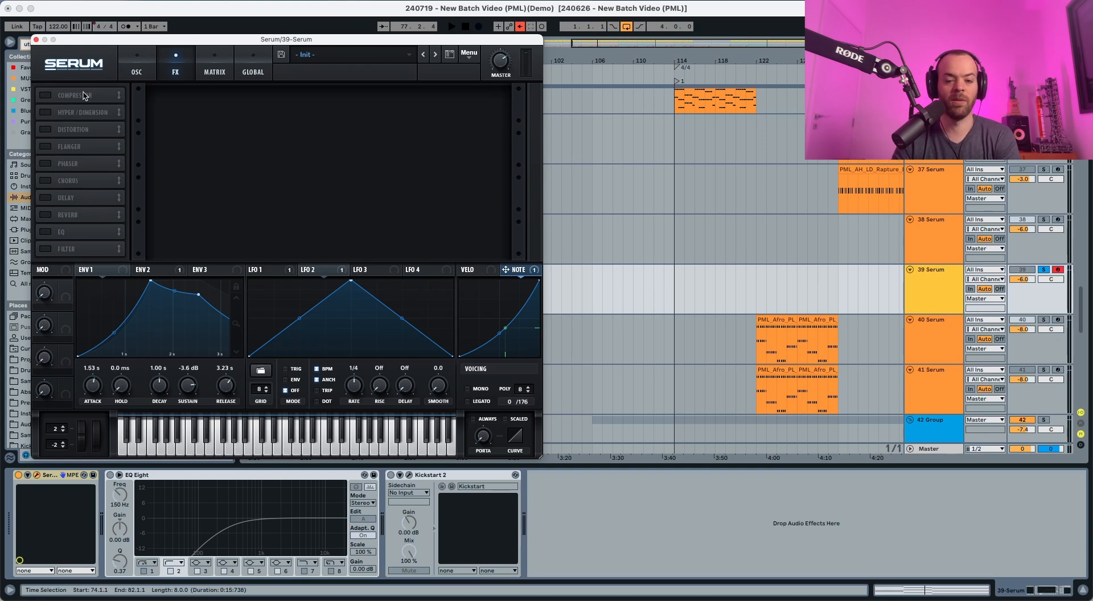
{"action": "left_click_drag", "start_coordinate": [78, 198], "coordinate": [78, 112]}
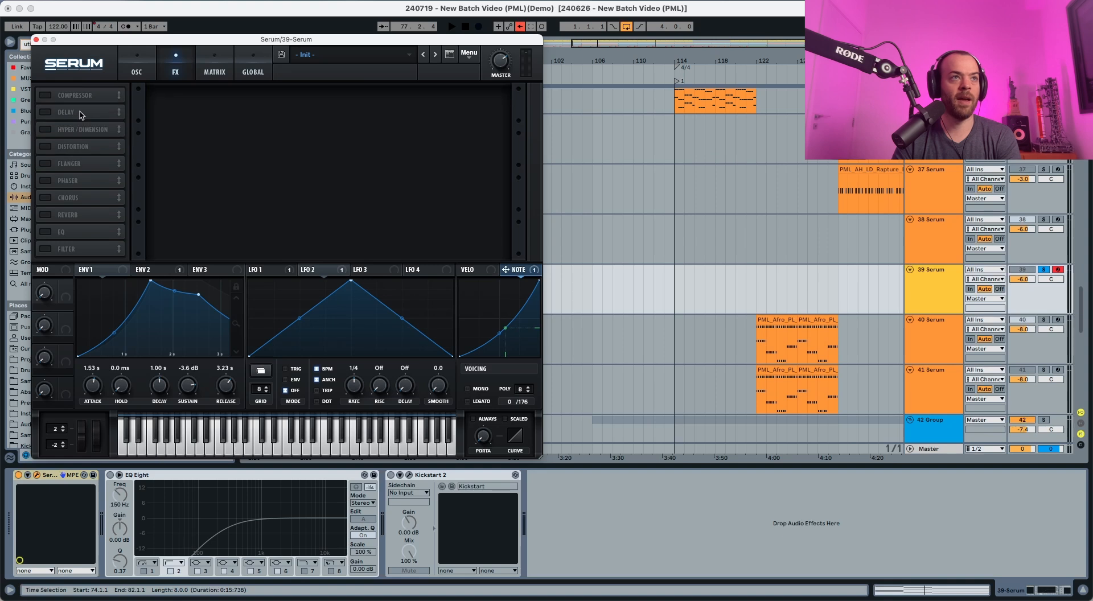
{"action": "left_click_drag", "start_coordinate": [78, 216], "coordinate": [78, 129]}
{"action": "left_click_drag", "start_coordinate": [78, 233], "coordinate": [85, 147]}
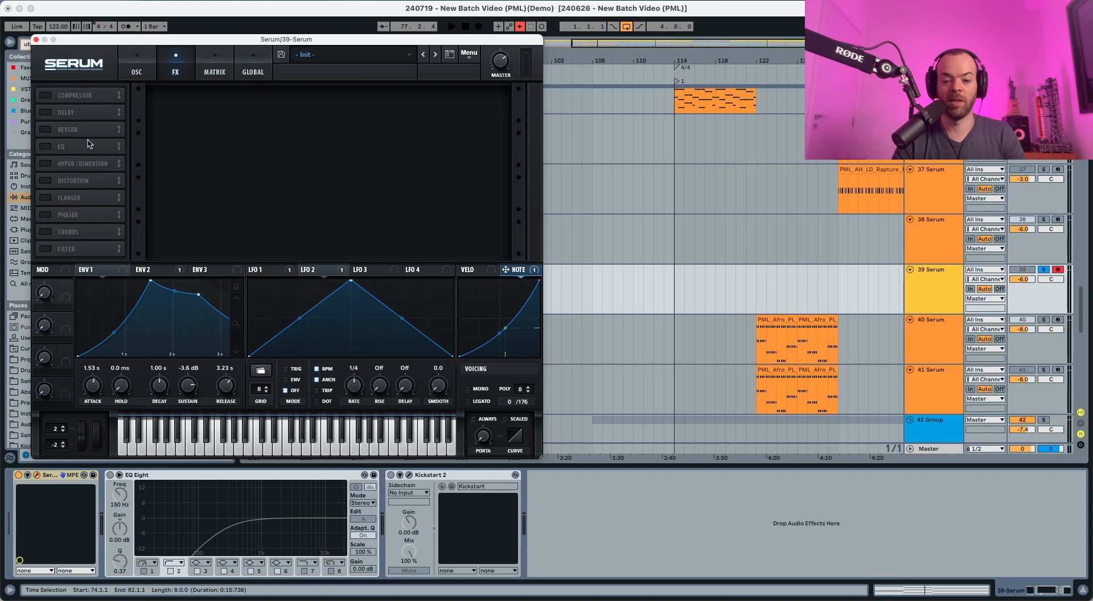
Enable the compressor, lengthen its release, and lower its mix while auditioning the pad
{"action": "left_click", "coordinate": [48, 96]}
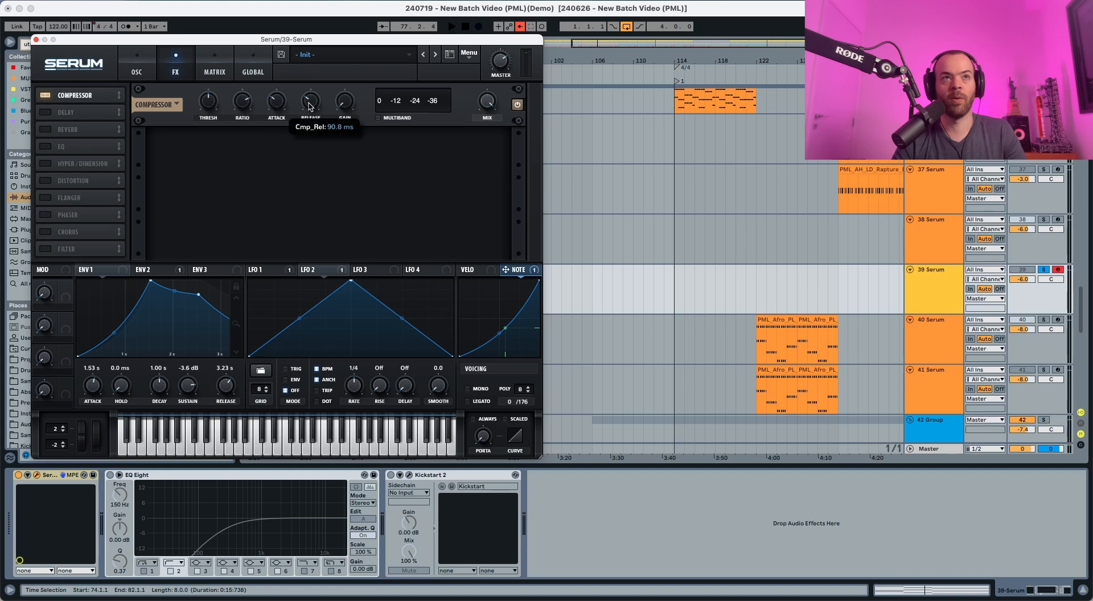
{"action": "key", "text": "space"}
{"action": "left_click_drag", "start_coordinate": [309, 103], "coordinate": [318, 76]}
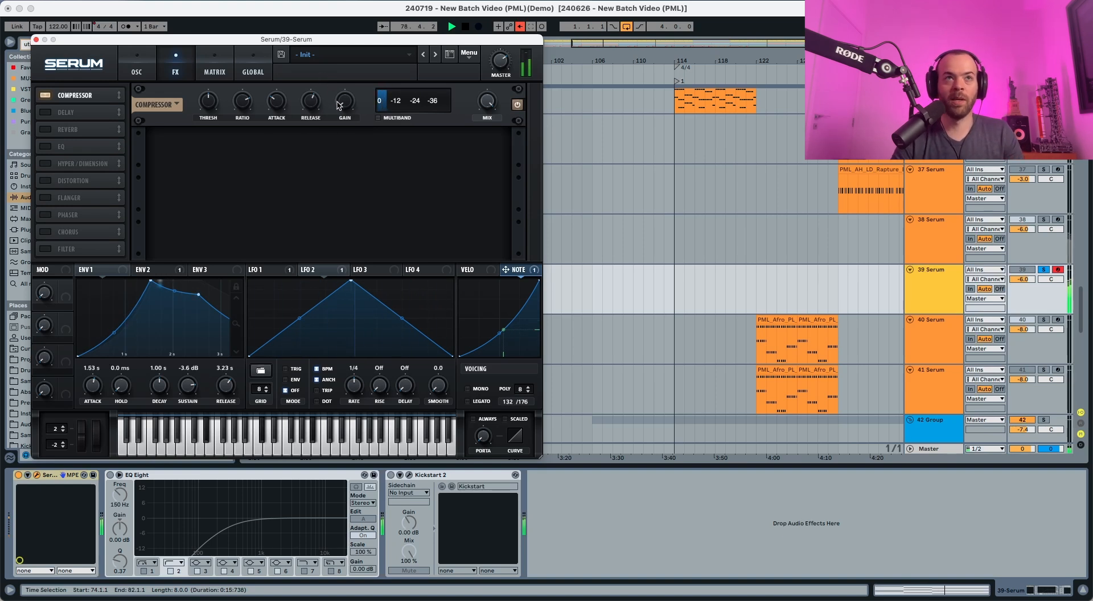
{"action": "key", "text": "space"}
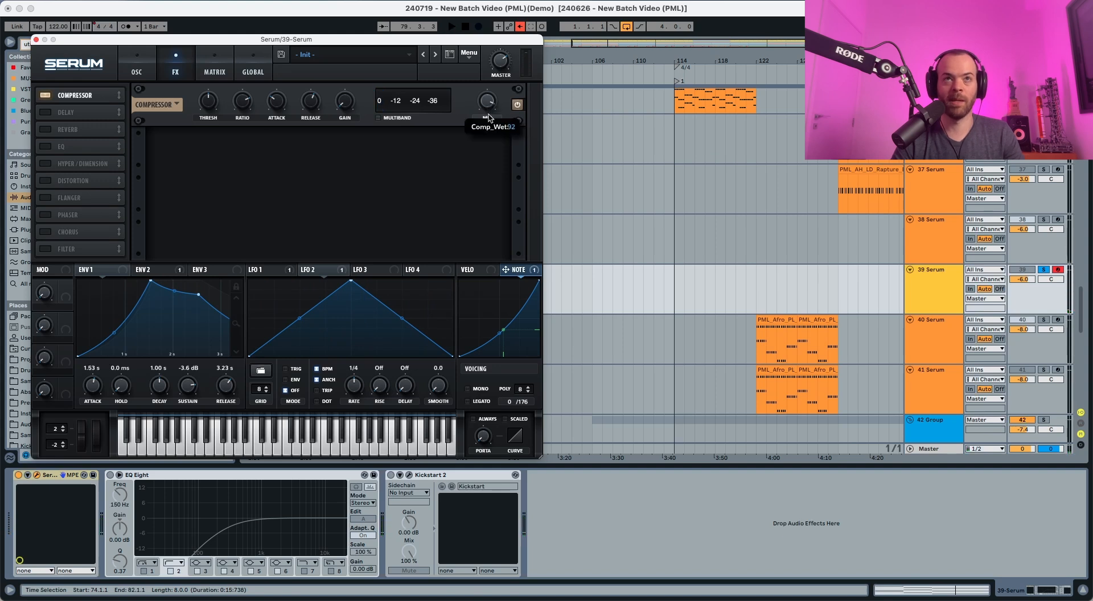
{"action": "key", "text": "space"}
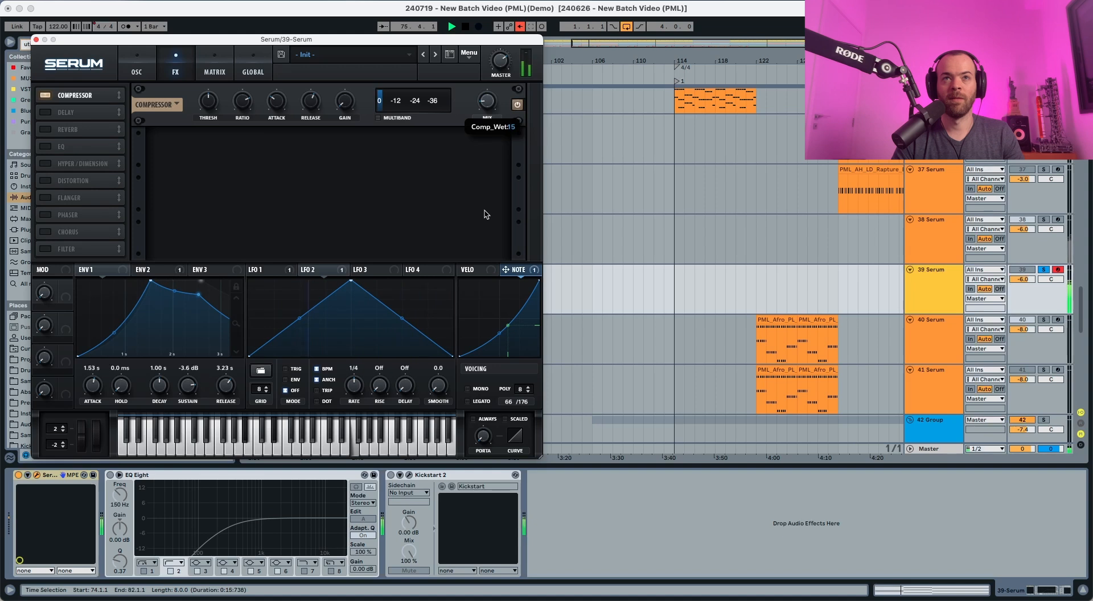
Switch the compressor to multiband and raise its gain while auditioning the pad
{"action": "left_click", "coordinate": [378, 119]}
{"action": "left_click_drag", "start_coordinate": [344, 109], "coordinate": [346, 73]}
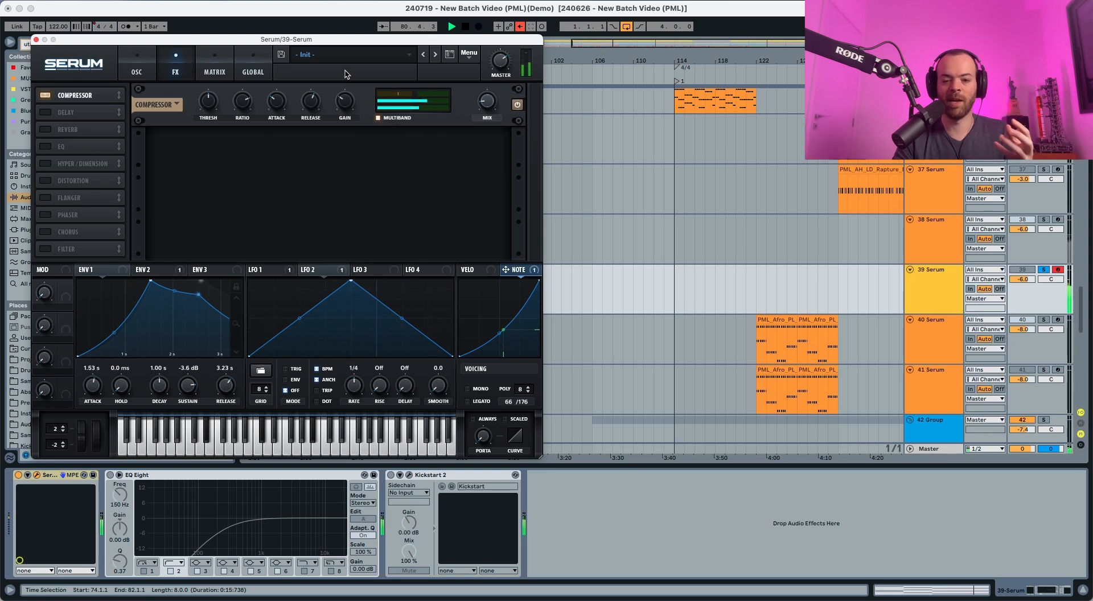
{"action": "key", "text": "space"}
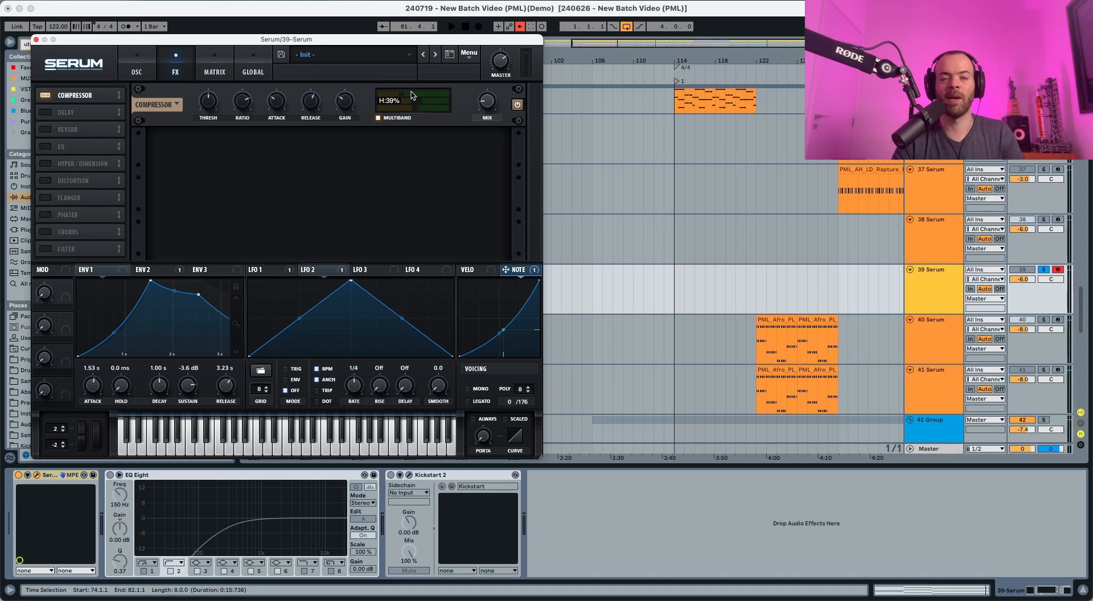
{"action": "key", "text": "space"}
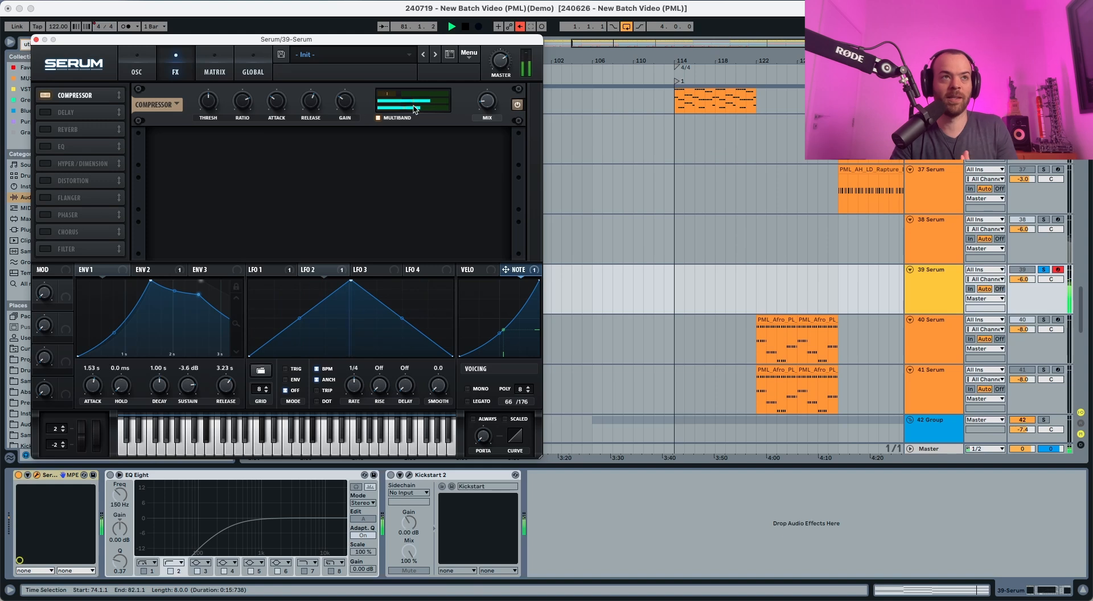
Enable the delay and set both its left and right times to 1/8
{"action": "left_click", "coordinate": [47, 113]}
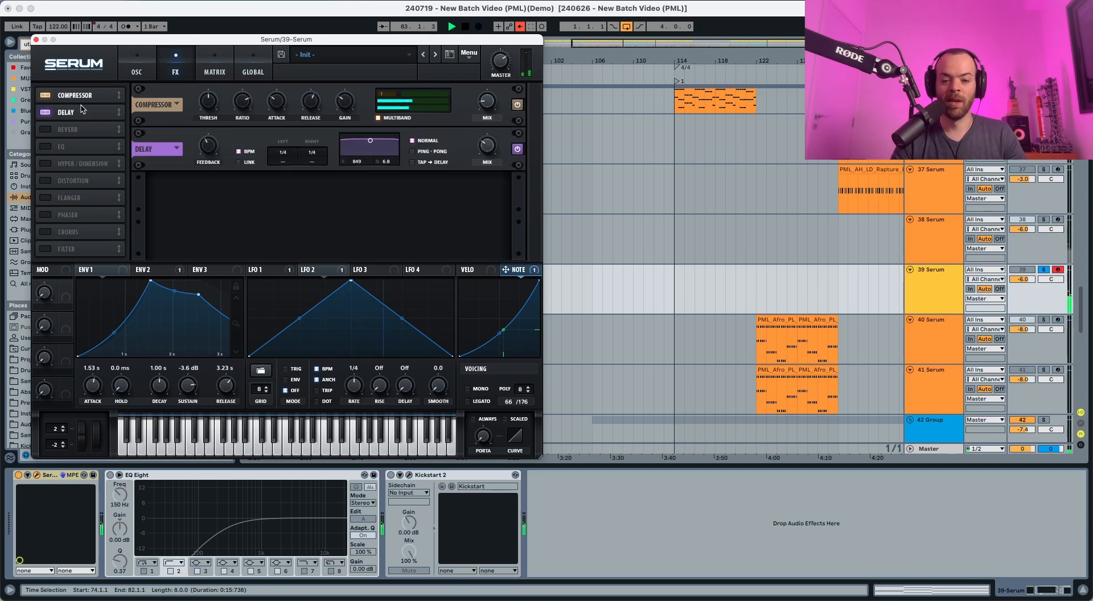
{"action": "key", "text": "space"}
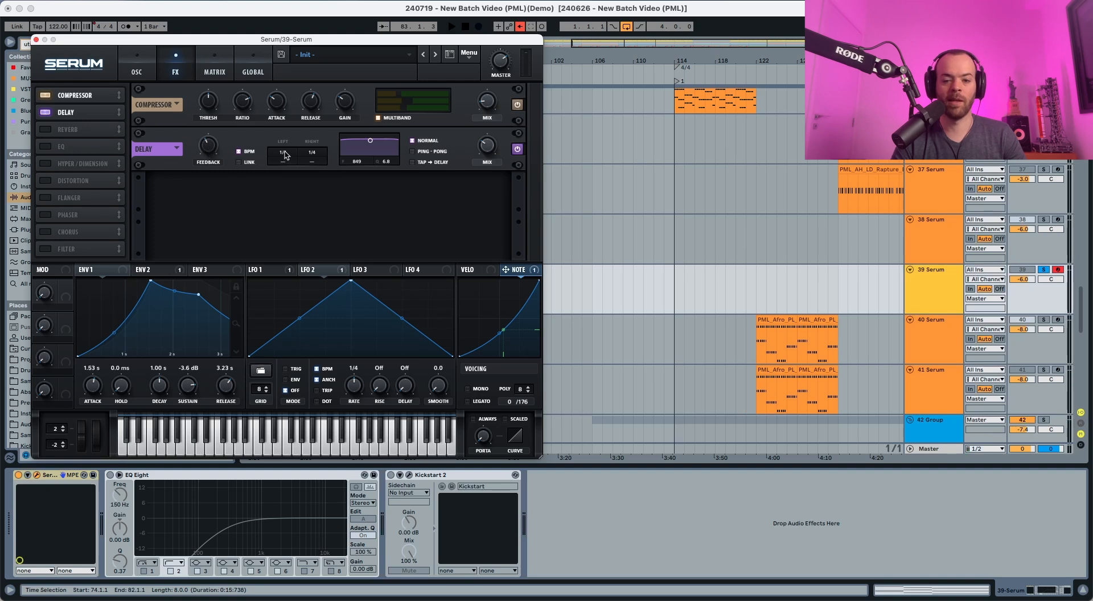
{"action": "mouse_move", "coordinate": [285, 155]}
{"action": "left_click_drag", "start_coordinate": [312, 155], "coordinate": [384, 176]}
Set the delay filter to a frequency of 2104 and a Q of 1.8, and lower the delay mix during playback
{"action": "key", "text": "space"}
{"action": "left_click_drag", "start_coordinate": [384, 181], "coordinate": [377, 243]}
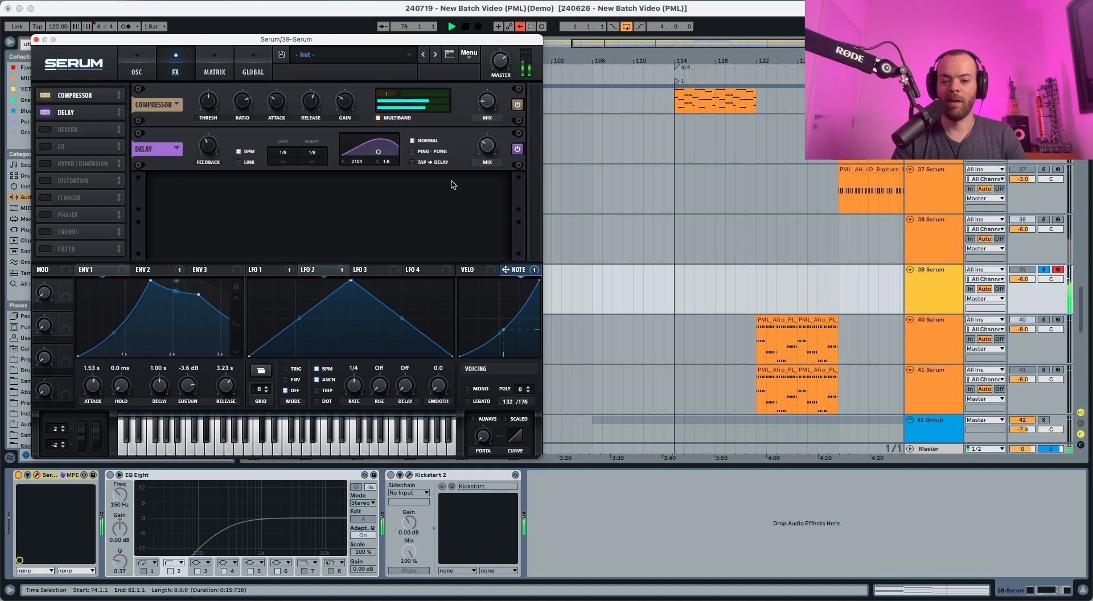
{"action": "mouse_move", "coordinate": [491, 154]}
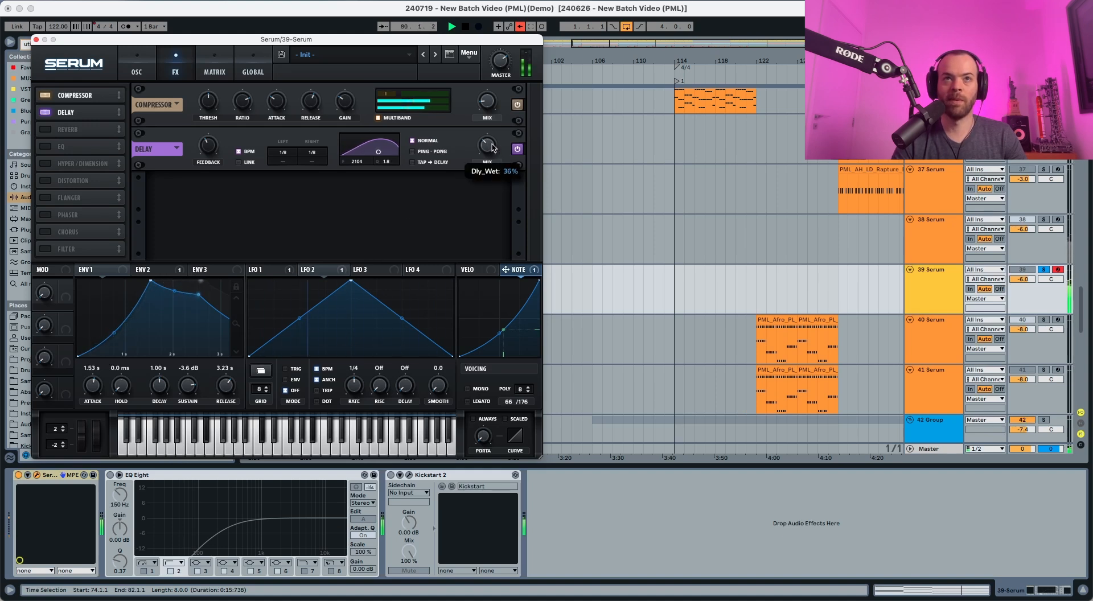
{"action": "key", "text": "space"}
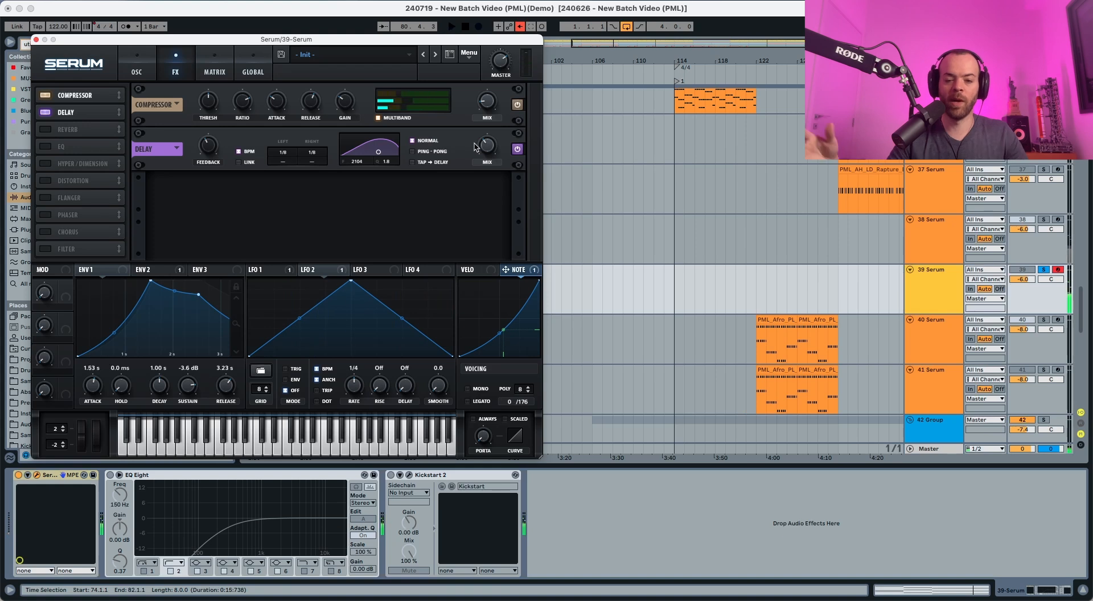
Enable the Hall reverb, increase its size, and set its mix to about 31% during playback
{"action": "left_click", "coordinate": [45, 129]}
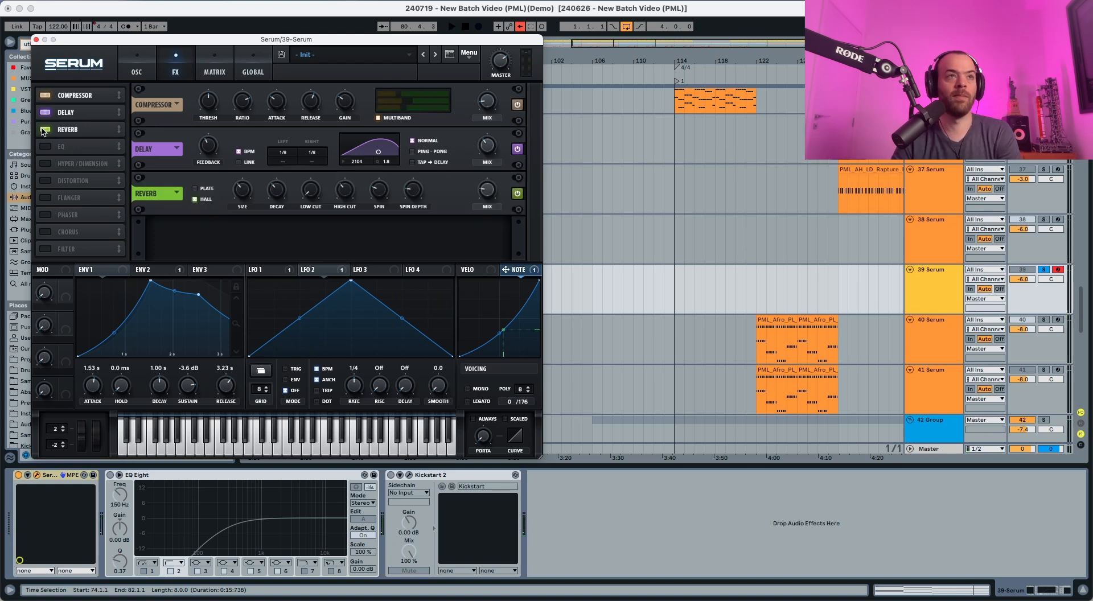
{"action": "mouse_move", "coordinate": [240, 194]}
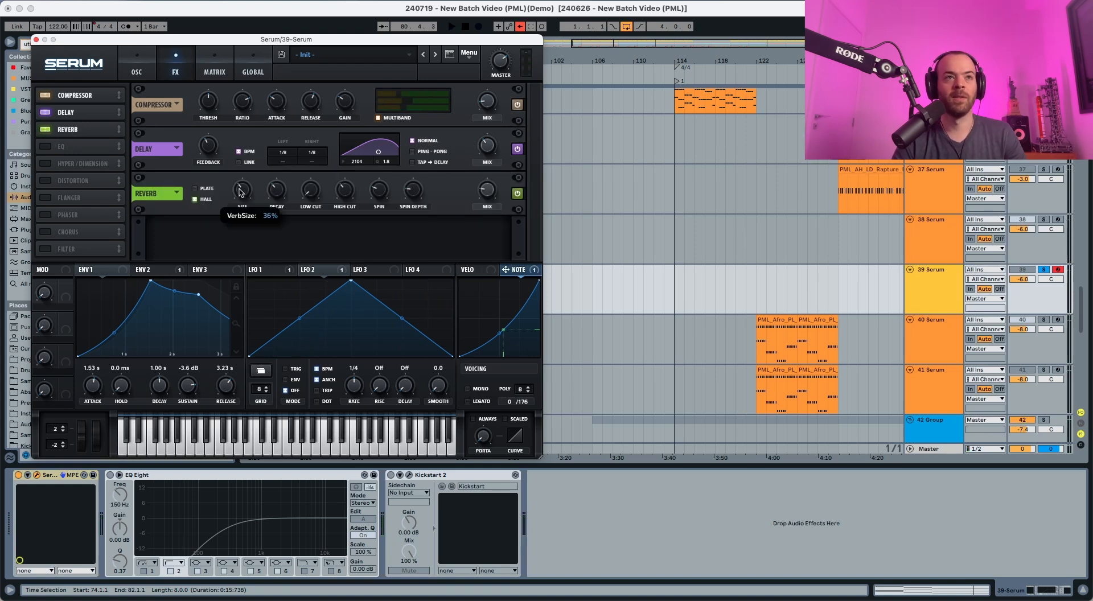
{"action": "key", "text": "space"}
{"action": "left_click_drag", "start_coordinate": [241, 183], "coordinate": [246, 172]}
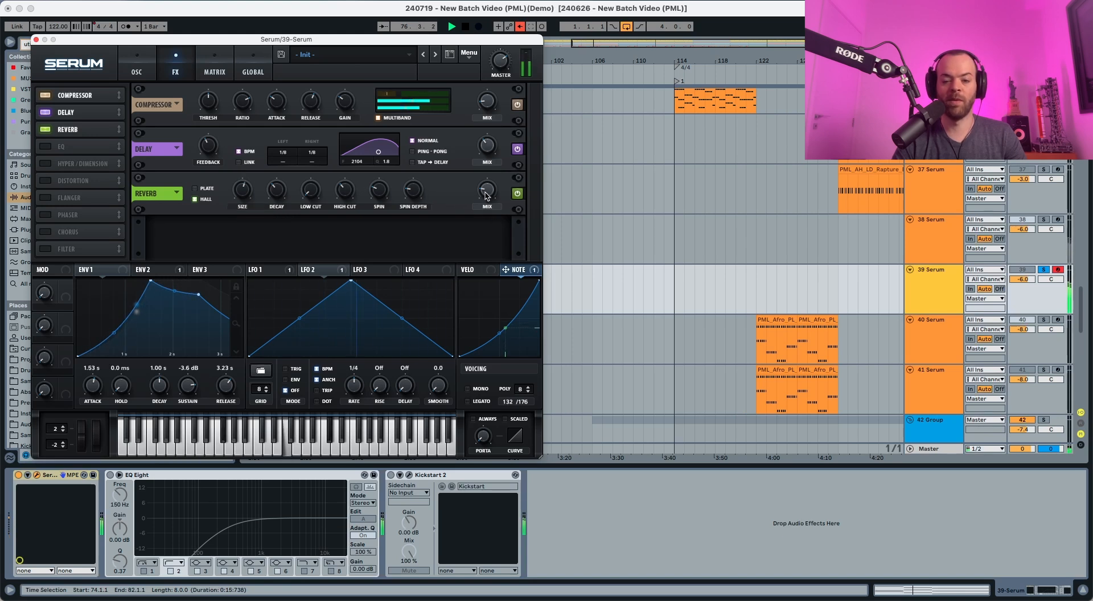
{"action": "mouse_move", "coordinate": [485, 194]}
{"action": "left_click_drag", "start_coordinate": [485, 195], "coordinate": [488, 183]}
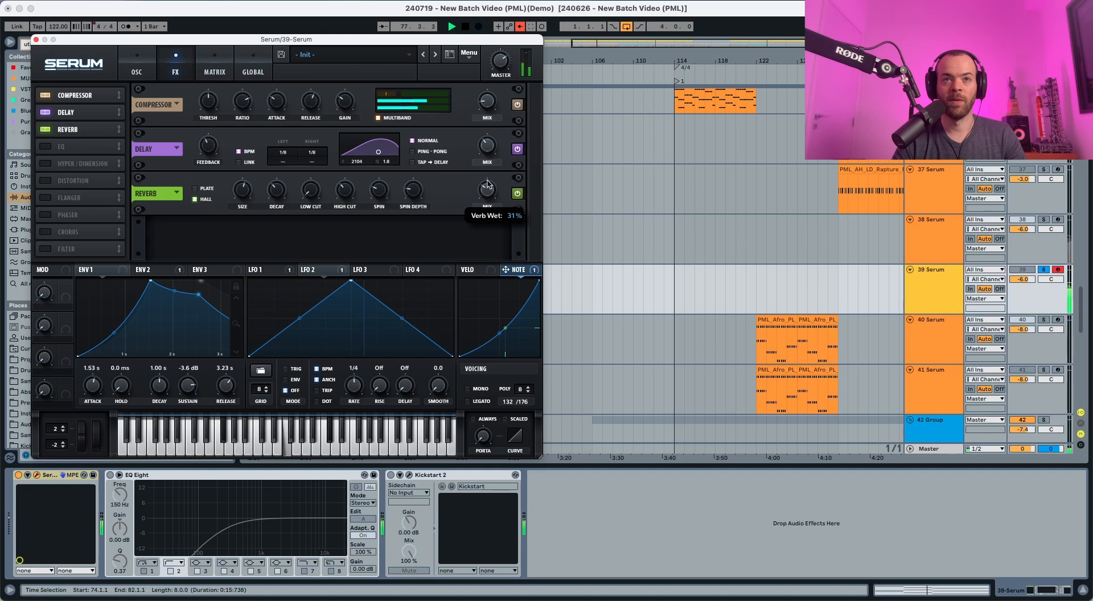
Lengthen the reverb decay beyond 5.1 s and raise its low cut while auditioning
{"action": "mouse_move", "coordinate": [275, 189]}
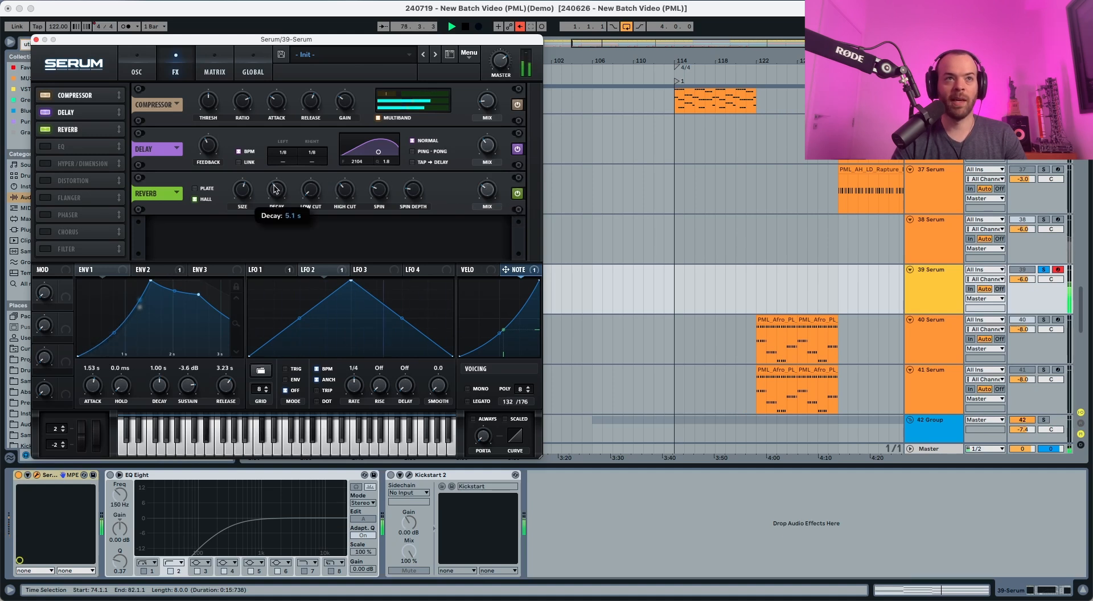
{"action": "left_click_drag", "start_coordinate": [275, 189], "coordinate": [279, 165]}
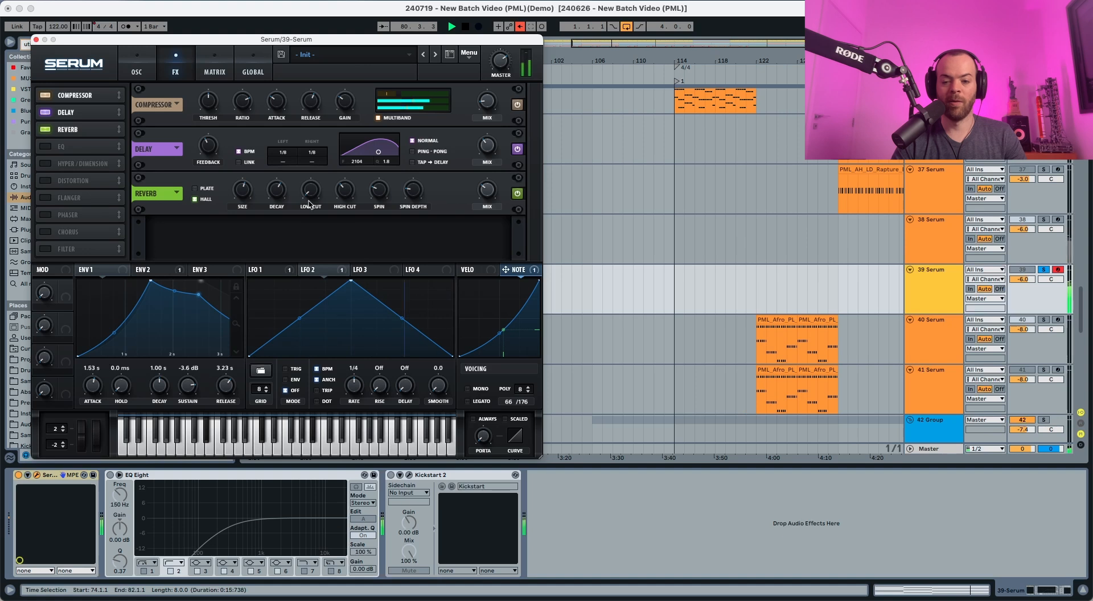
{"action": "left_click_drag", "start_coordinate": [310, 204], "coordinate": [314, 166]}
{"action": "key", "text": "space"}
{"action": "key", "text": "space"}
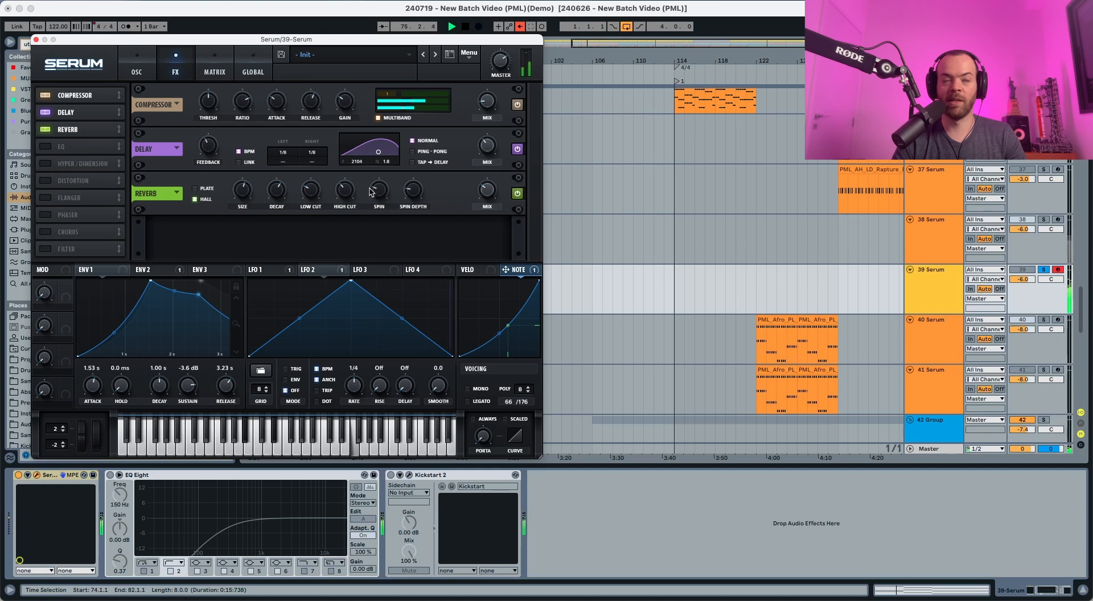
Increase the reverb's spin and spin depth during playback
{"action": "left_click_drag", "start_coordinate": [370, 192], "coordinate": [382, 150]}
{"action": "left_click_drag", "start_coordinate": [411, 188], "coordinate": [424, 140]}
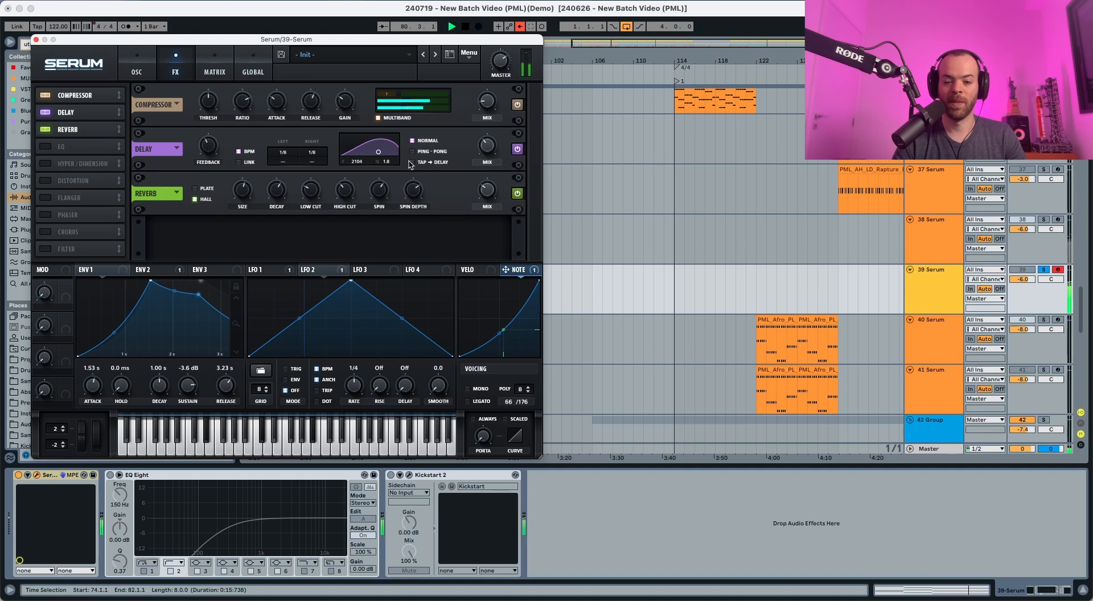
{"action": "key", "text": "space"}
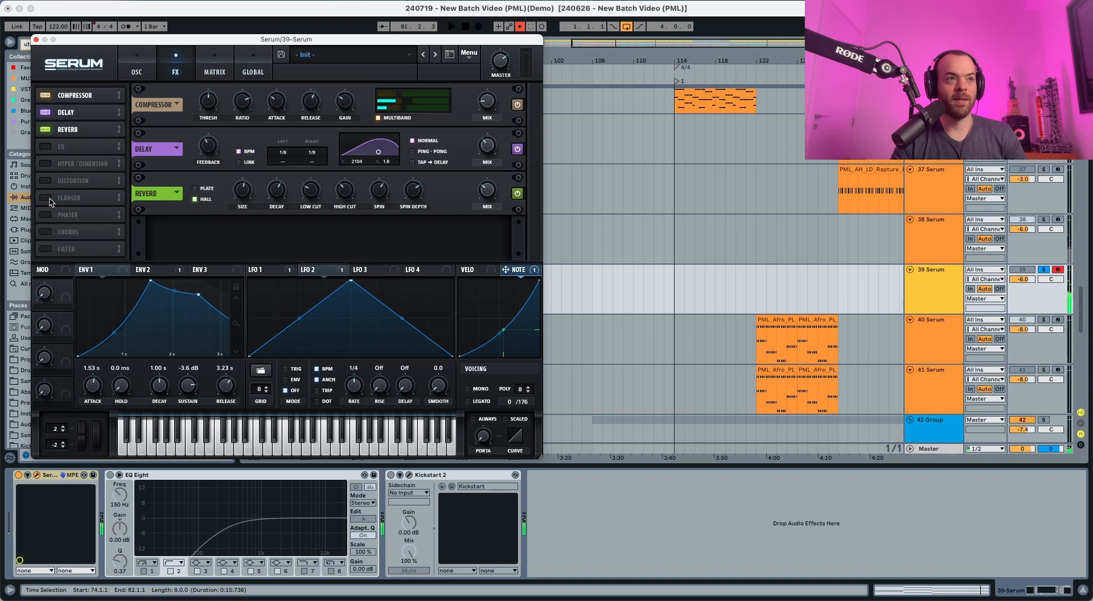
Enable the EQ with a low-cut lower band and a peak upper band, and lower the low cut's frequency
{"action": "left_click", "coordinate": [45, 147]}
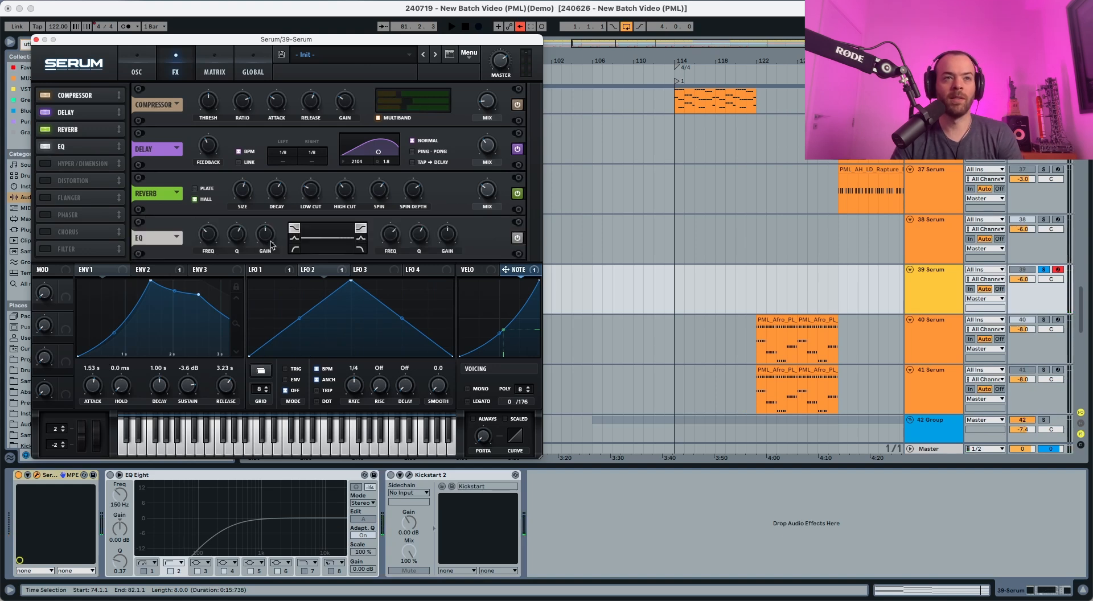
{"action": "left_click", "coordinate": [293, 249]}
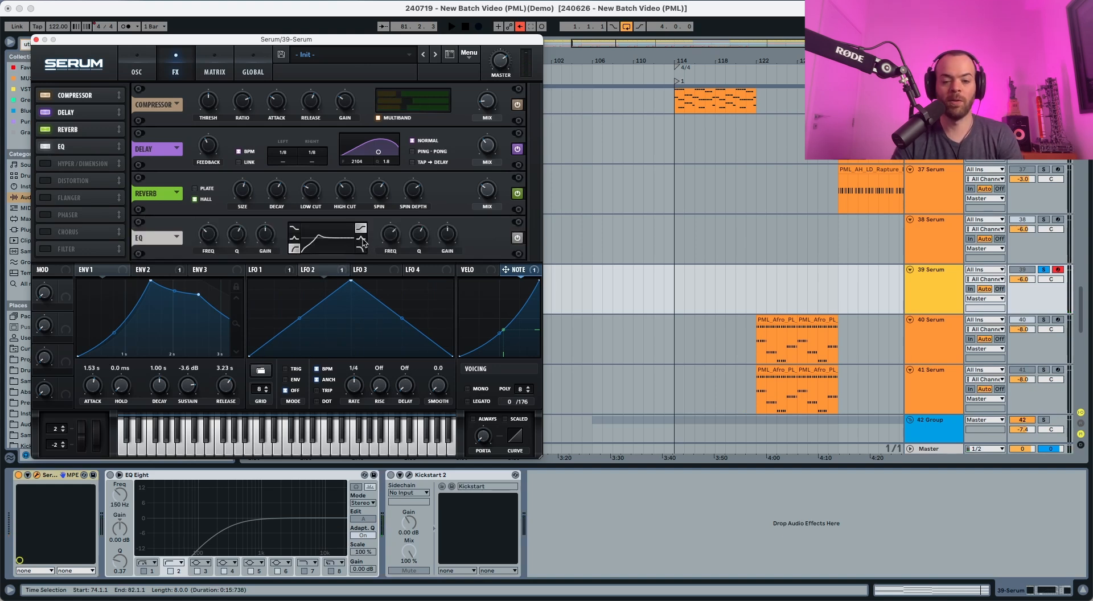
{"action": "left_click", "coordinate": [361, 240]}
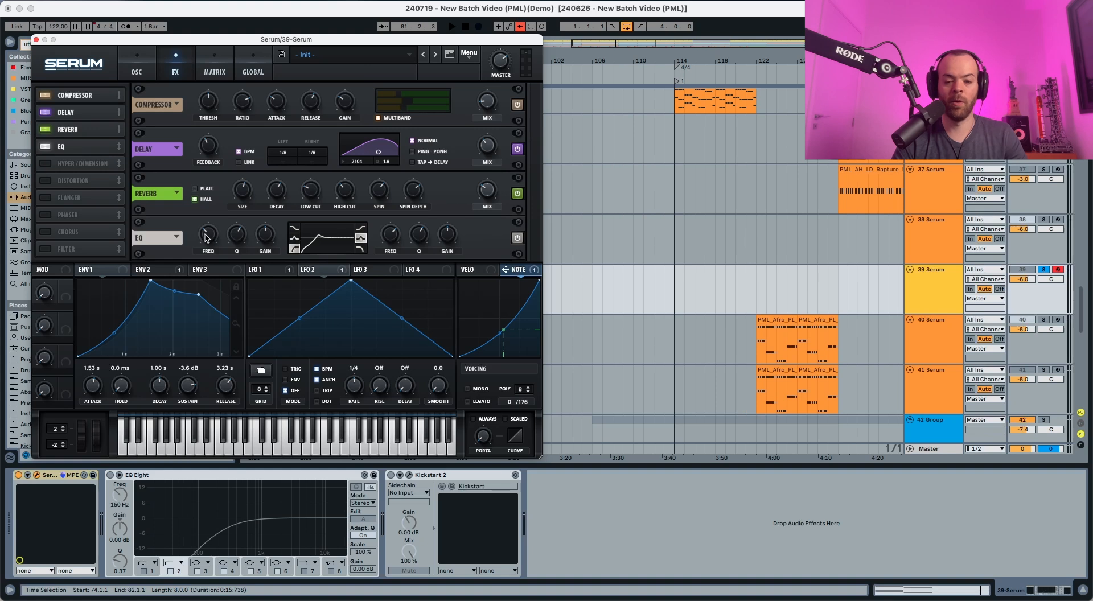
{"action": "left_click_drag", "start_coordinate": [206, 238], "coordinate": [234, 256]}
{"action": "key", "text": "space"}
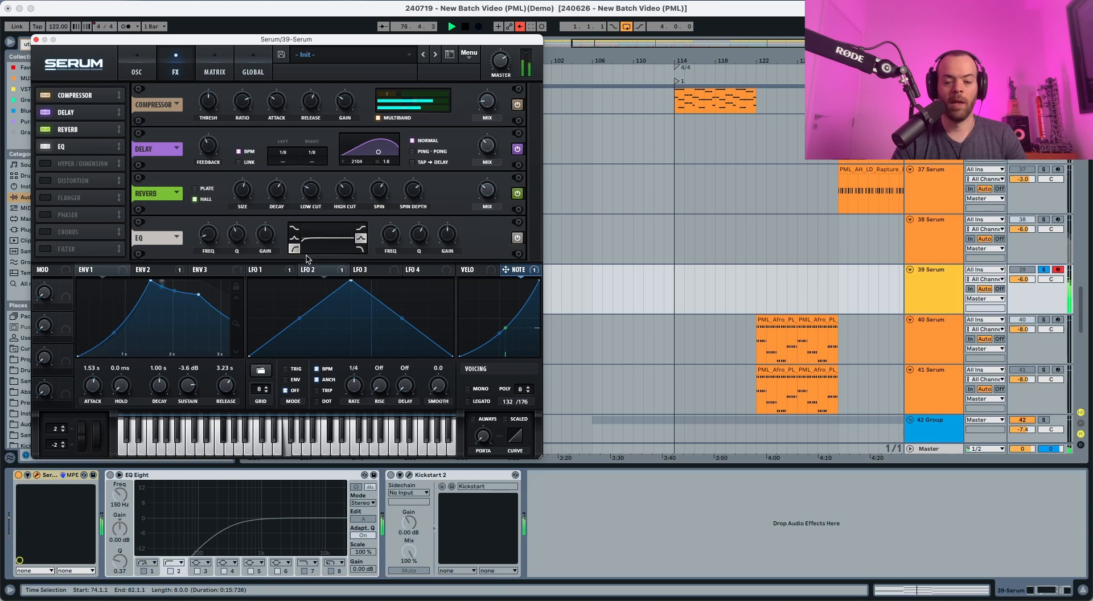
Lower the EQ peak band's frequency and reduce its gain to make a gentle midrange dip
{"action": "left_click_drag", "start_coordinate": [390, 238], "coordinate": [389, 256]}
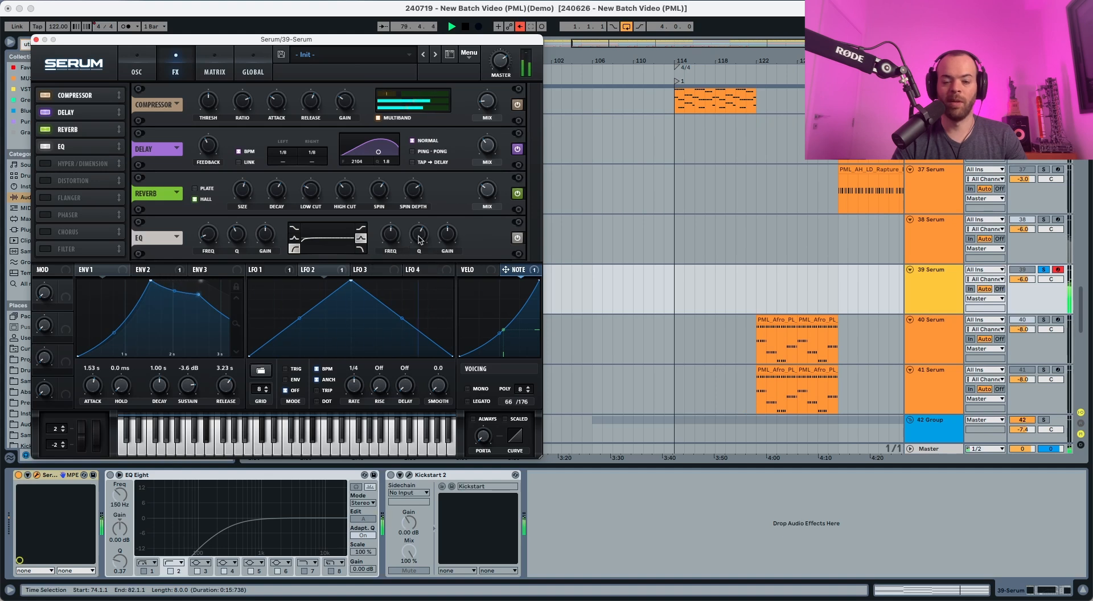
{"action": "mouse_move", "coordinate": [421, 239]}
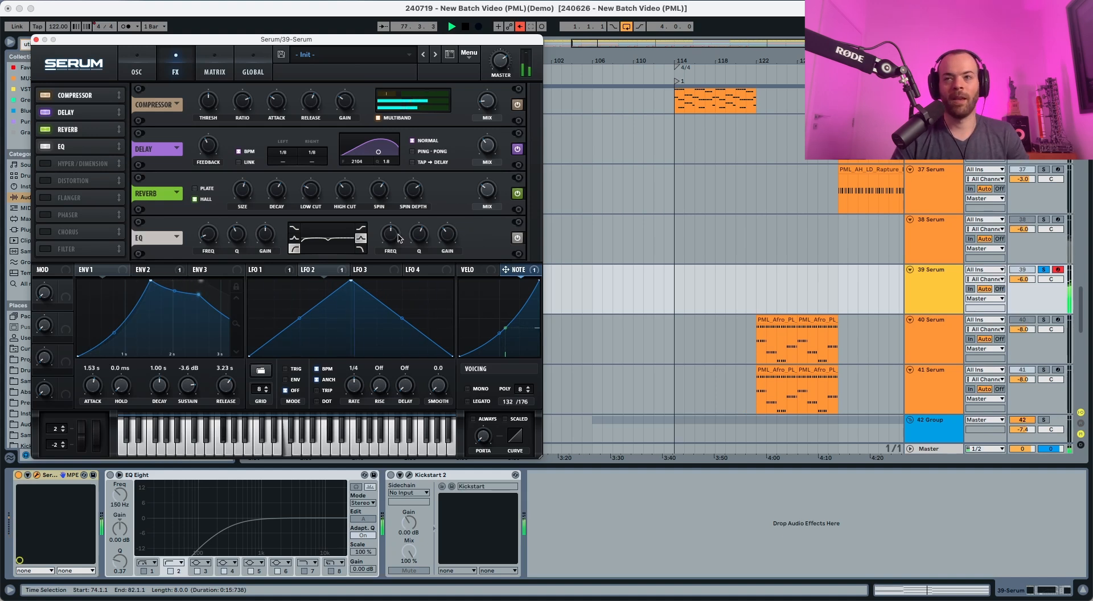
{"action": "key", "text": "space"}
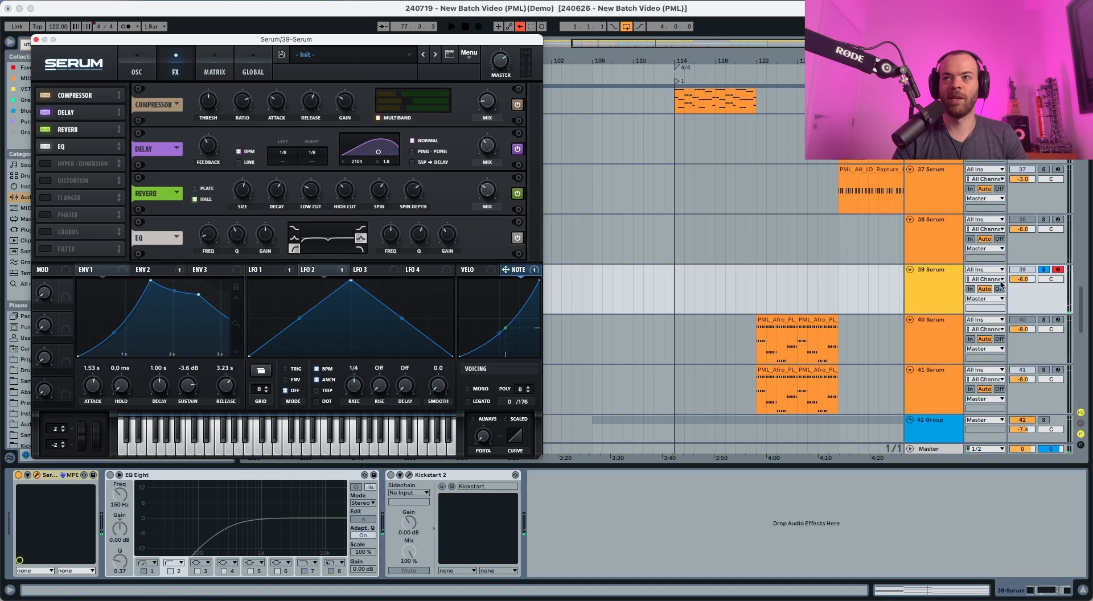
Activate EQ Eight and Kickstart 2 on track 39, and unsolo the track to audition the pad in the full mix
{"action": "left_click", "coordinate": [436, 475]}
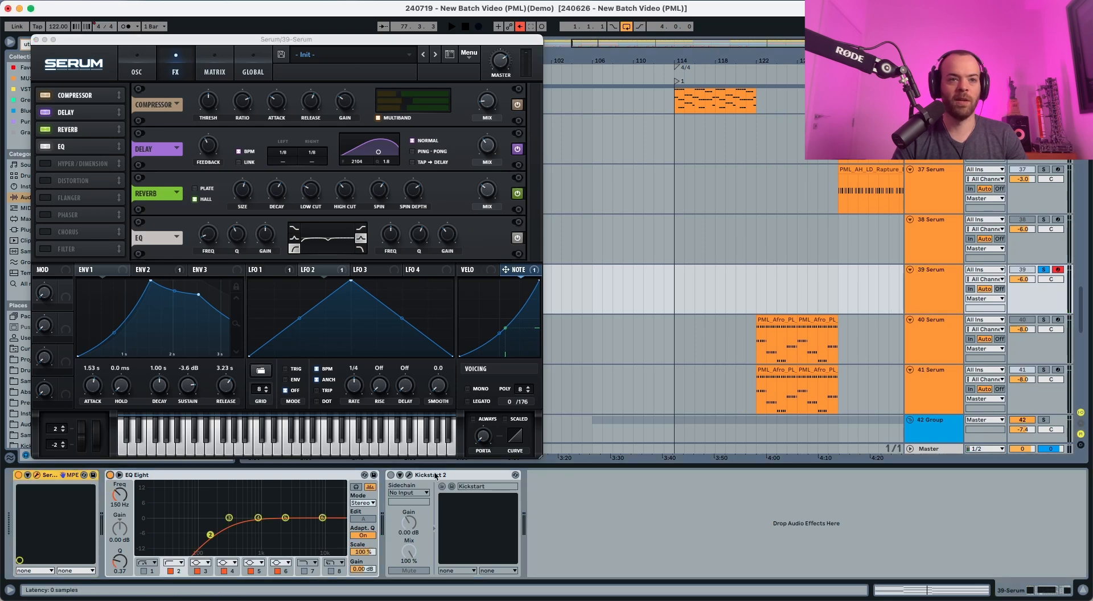
{"action": "left_click", "coordinate": [390, 476]}
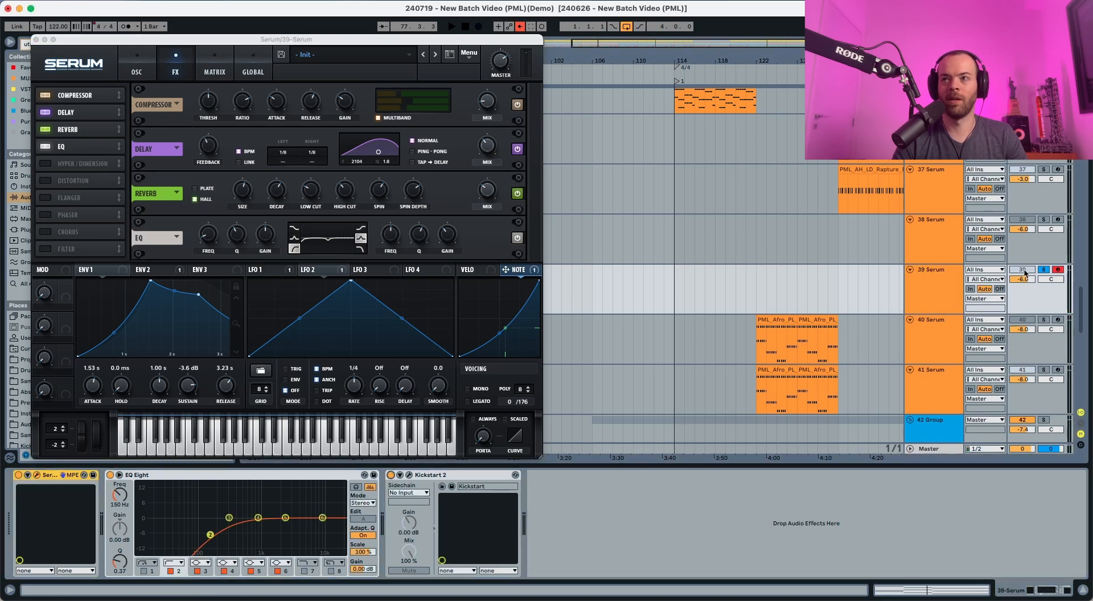
{"action": "left_click", "coordinate": [1042, 269]}
{"action": "key", "text": "space"}
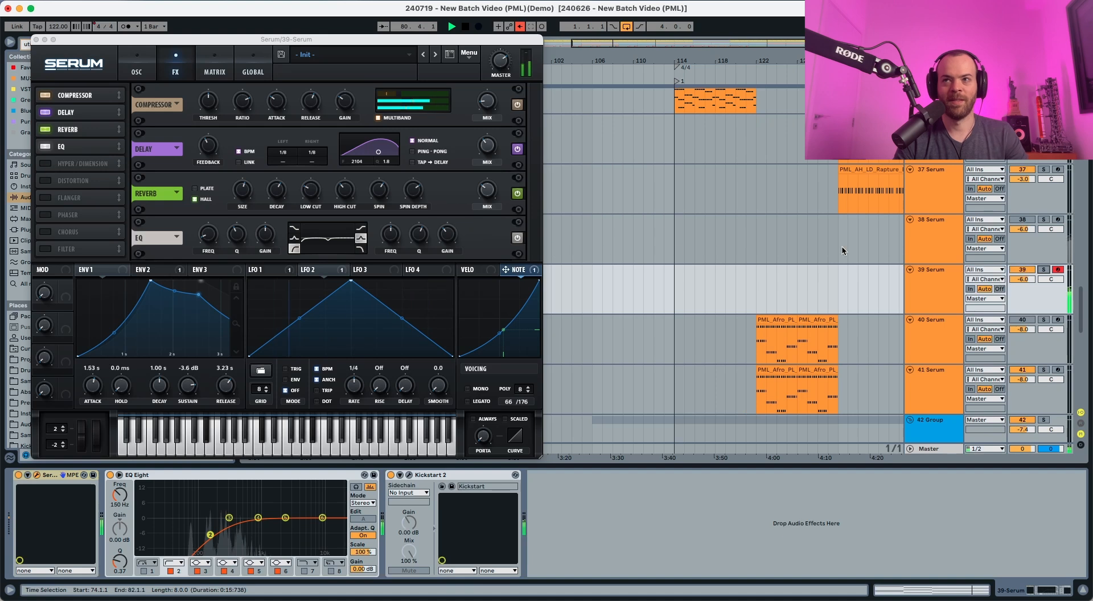
{"action": "key", "text": "space"}
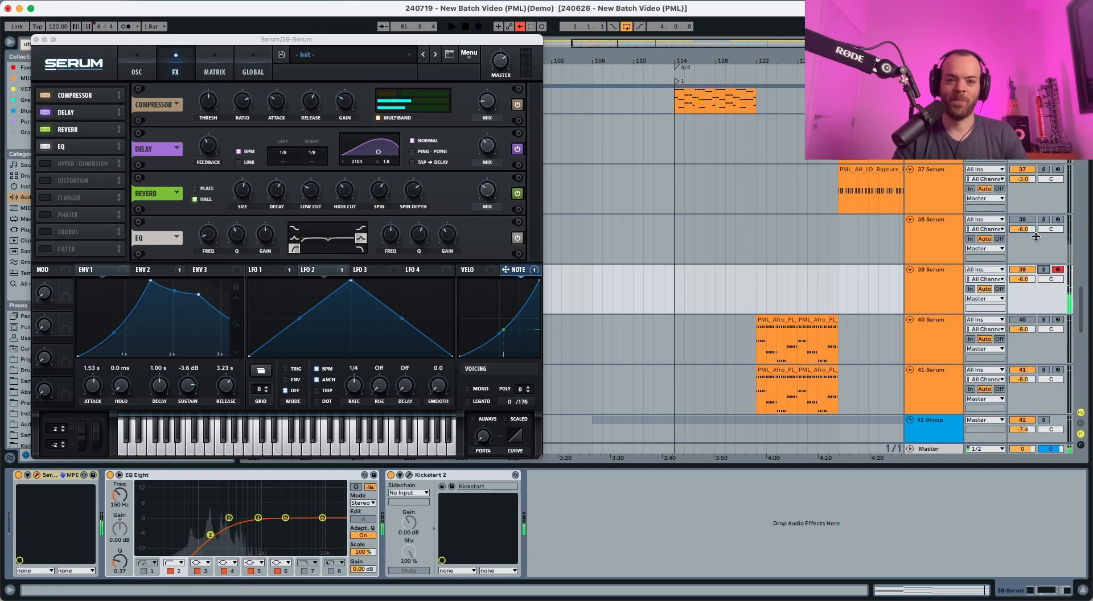